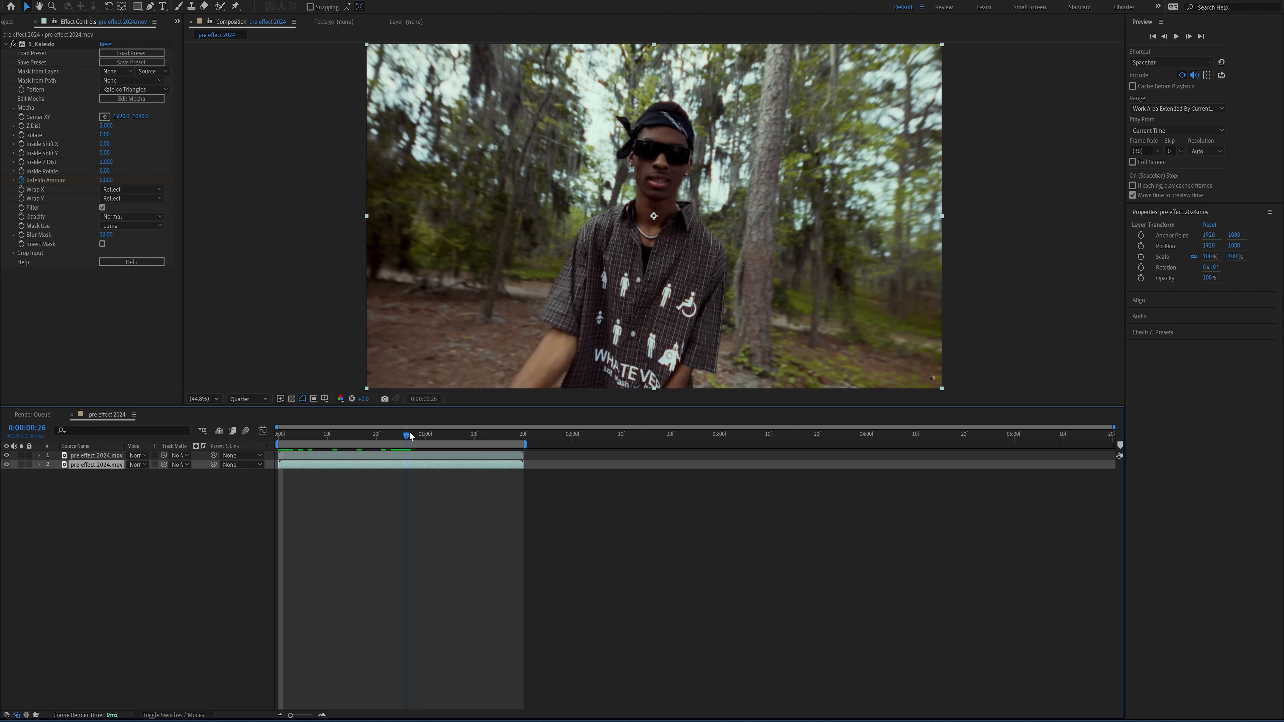
Raise S_Kaleido's Kaleido Amount to about 1.67 at 0:00:00:26 on the lower layer and preview the effect
{"action": "key", "text": "ctrl+shift+a"}
{"action": "left_click_drag", "start_coordinate": [102, 179], "coordinate": [128, 178]}
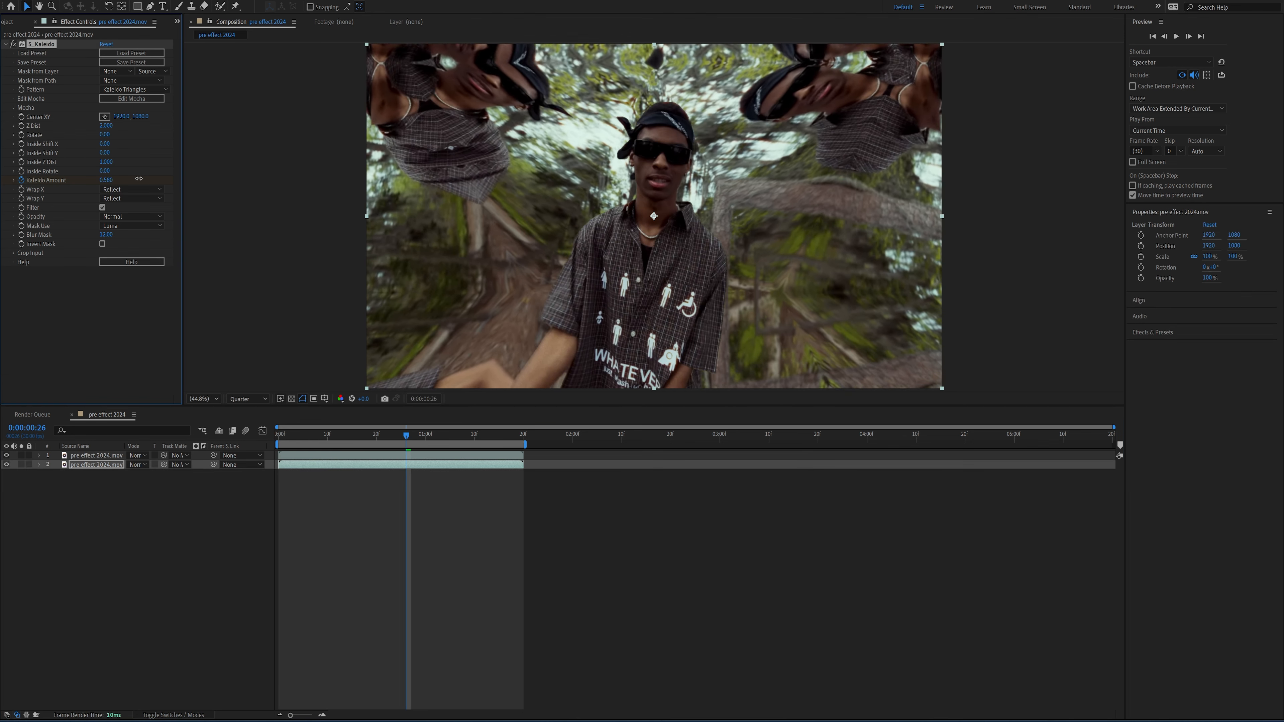
{"action": "key", "text": "space"}
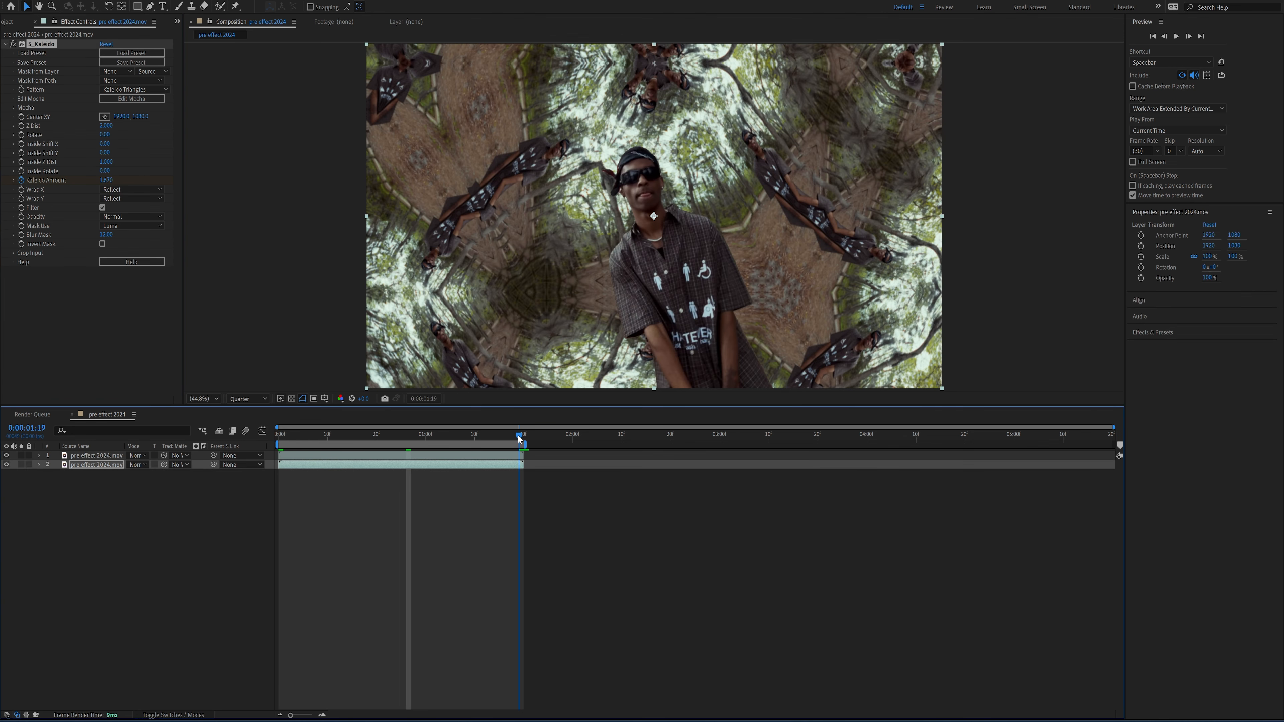
{"action": "left_click", "coordinate": [102, 178]}
{"action": "type", "text": "0"}
{"action": "left_click", "coordinate": [113, 278]}
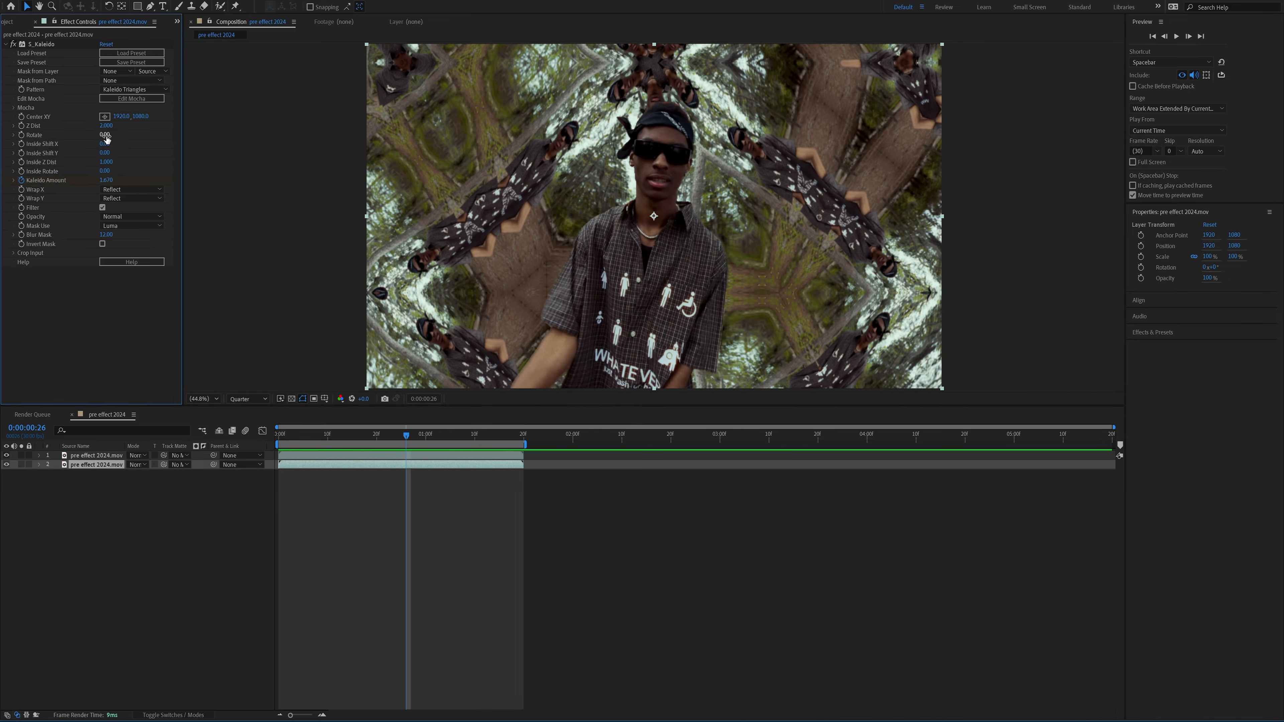
Experiment with S_Kaleido's Z Dist, Rotate, Inside Shift X and Y, and Inside Rotate values to vary the background pattern
{"action": "left_click_drag", "start_coordinate": [102, 127], "coordinate": [61, 134]}
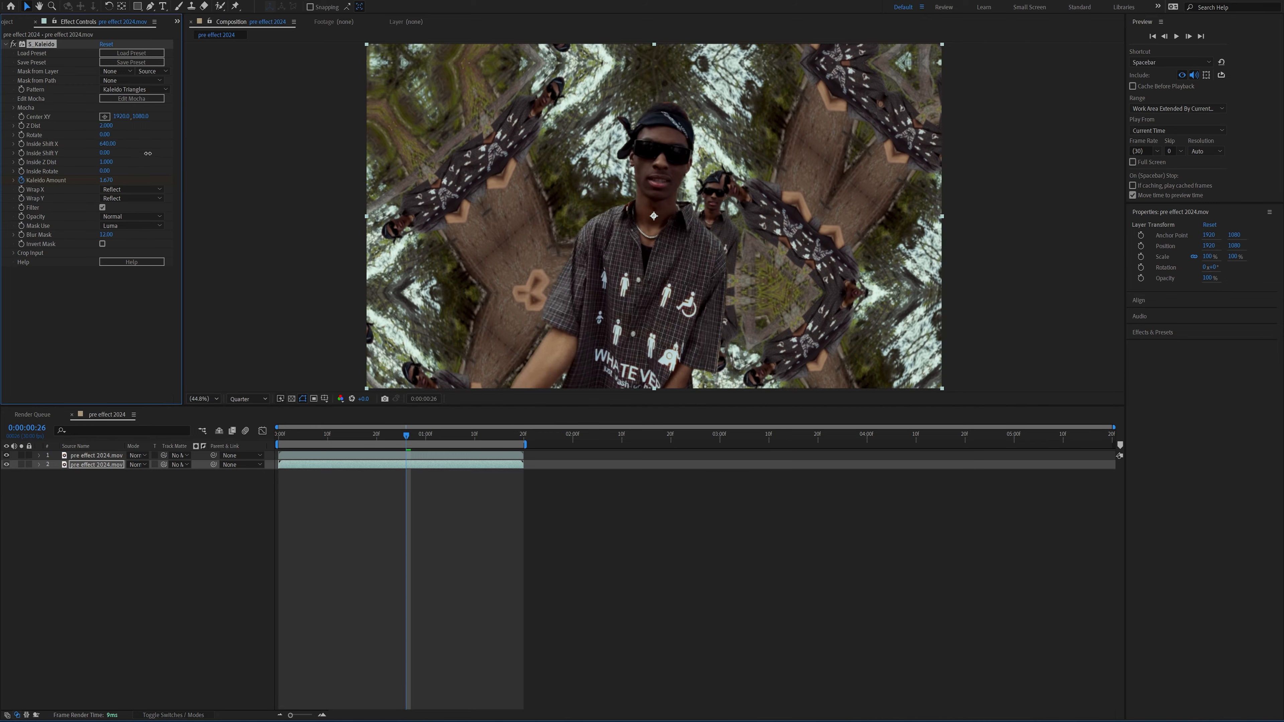
{"action": "left_click_drag", "start_coordinate": [109, 146], "coordinate": [156, 153]}
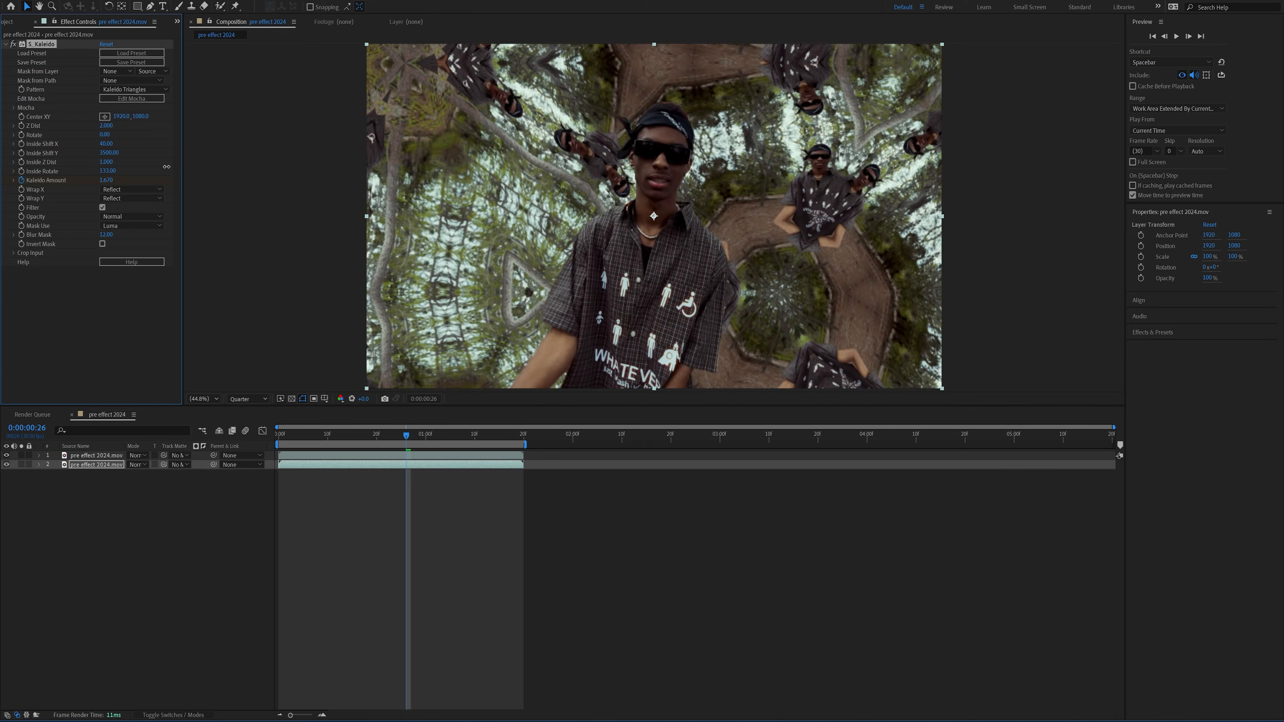
{"action": "left_click_drag", "start_coordinate": [186, 166], "coordinate": [140, 168]}
{"action": "left_click", "coordinate": [102, 208]}
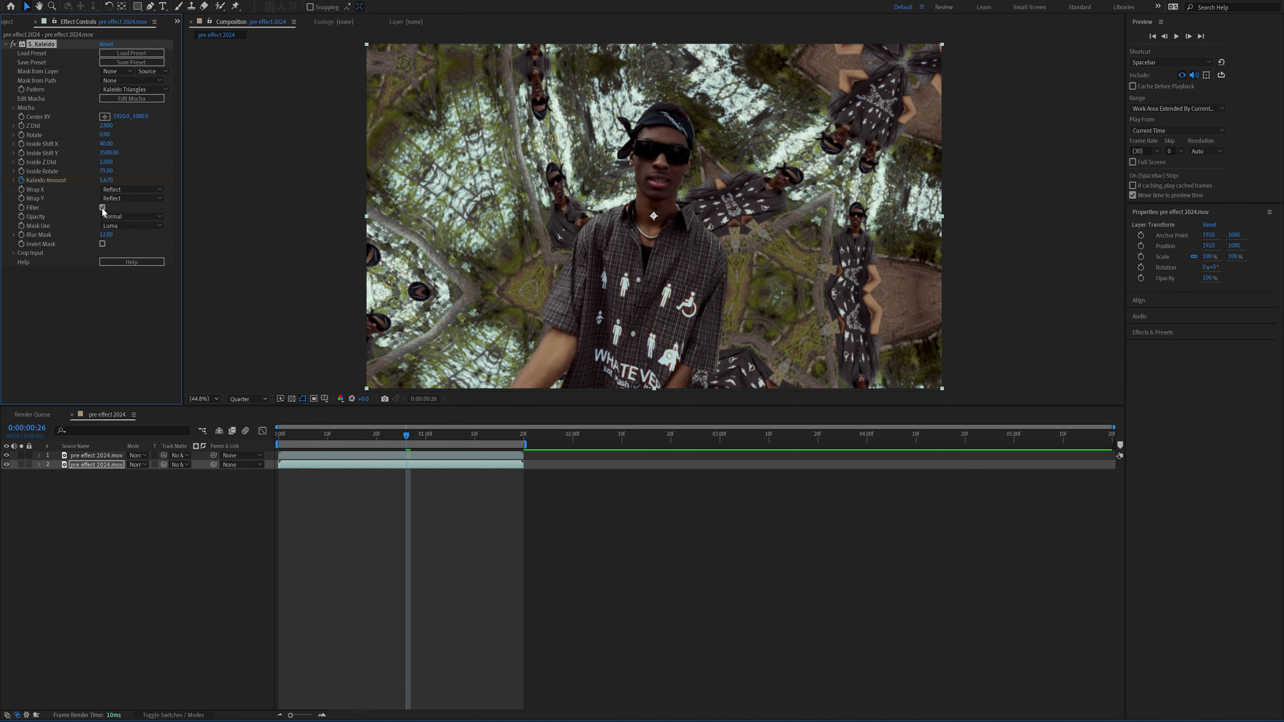
{"action": "left_click_drag", "start_coordinate": [105, 126], "coordinate": [114, 126]}
{"action": "left_click_drag", "start_coordinate": [104, 135], "coordinate": [107, 139]}
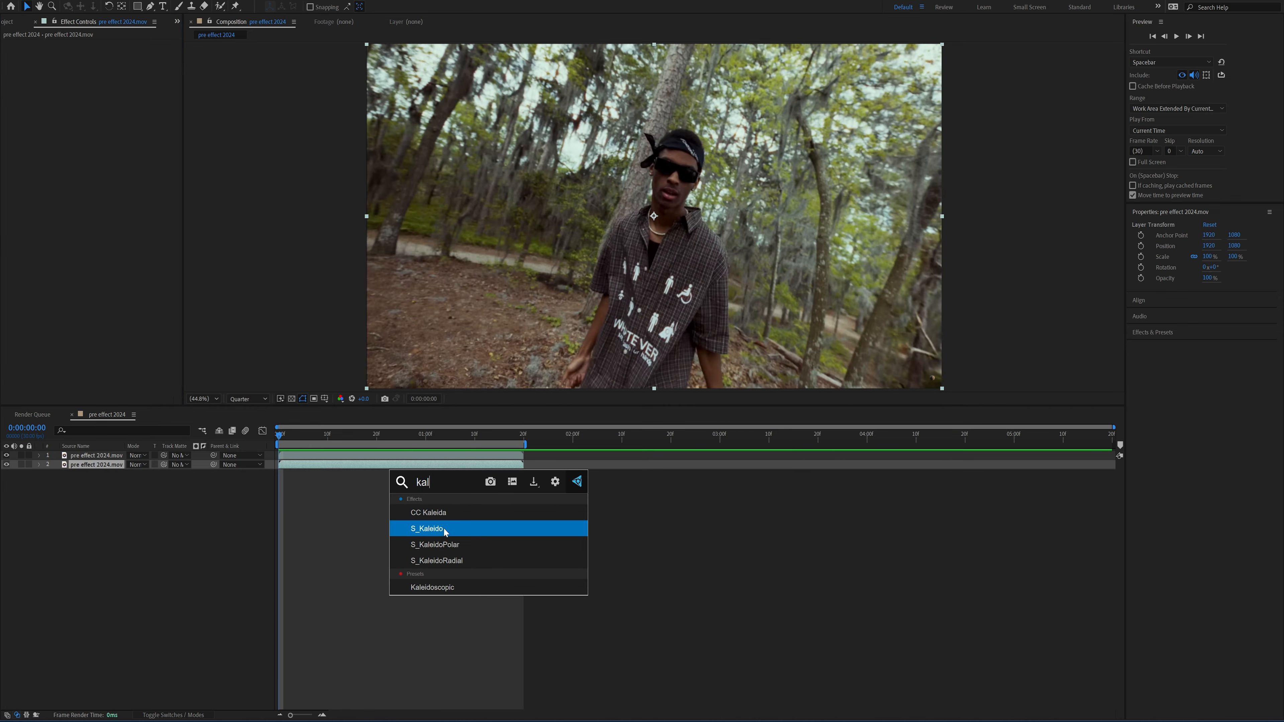
Apply the S_KaleidoPolar effect to the lower footage layer
{"action": "left_click", "coordinate": [443, 528]}
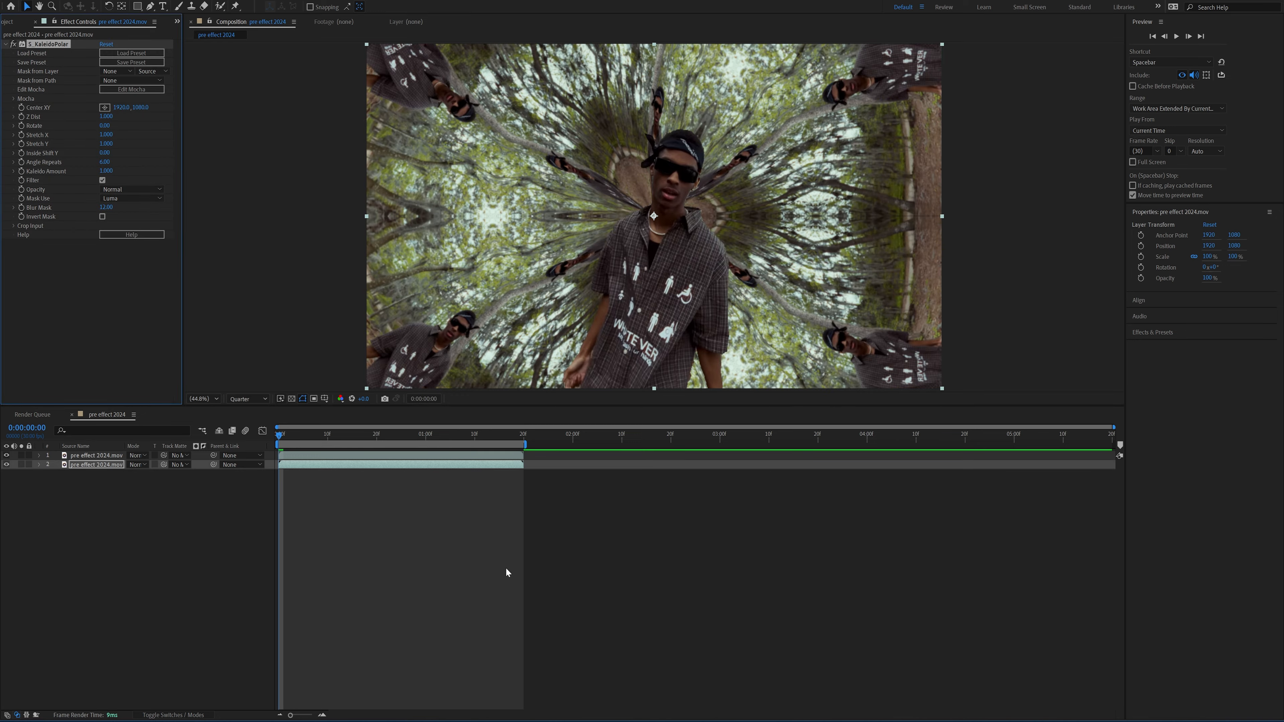
Try out different Z Dist, Rotate, Stretch, Angle Repeats and Kaleido Amount values on S_KaleidoPolar
{"action": "left_click_drag", "start_coordinate": [108, 117], "coordinate": [810, 268]}
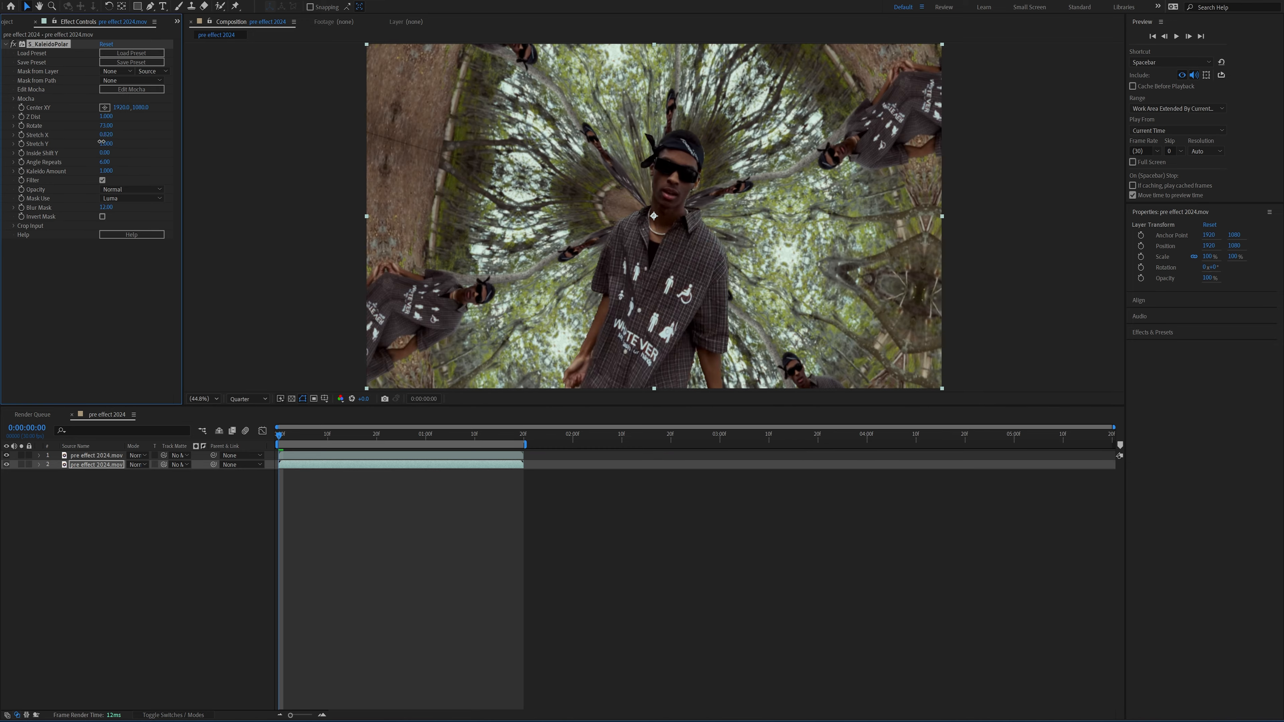
{"action": "left_click_drag", "start_coordinate": [104, 136], "coordinate": [243, 187]}
{"action": "left_click_drag", "start_coordinate": [105, 163], "coordinate": [154, 167]}
{"action": "left_click_drag", "start_coordinate": [108, 171], "coordinate": [1281, 168]}
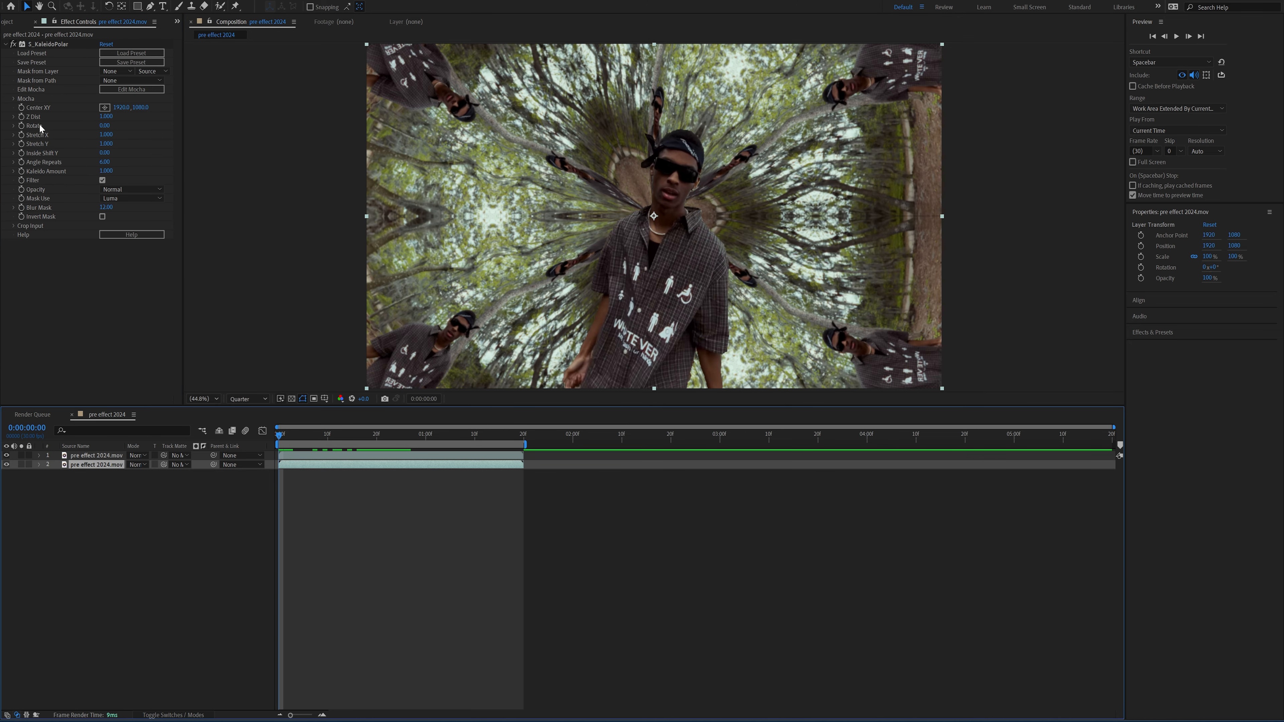
Keyframe S_KaleidoPolar's Kaleido Amount on the first frame with a value of 0
{"action": "left_click", "coordinate": [29, 176]}
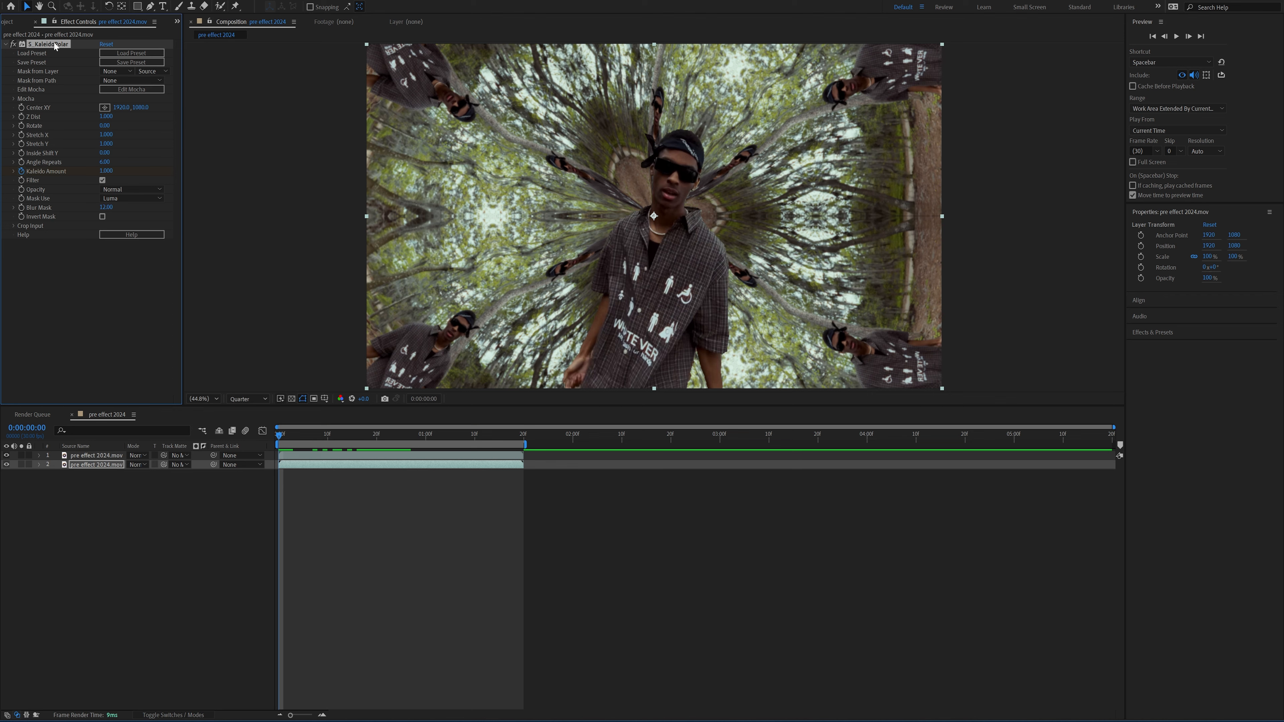
{"action": "type", "text": "0"}
{"action": "key", "text": "Return"}
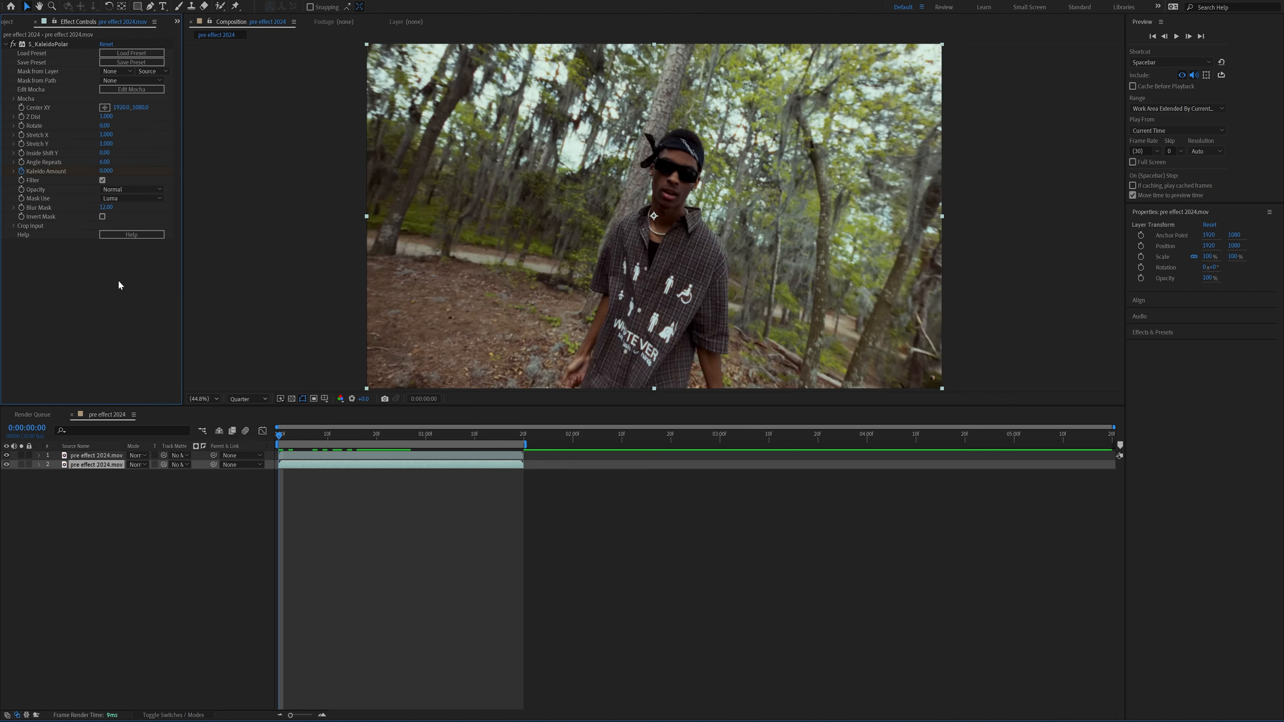
Keyframe Kaleido Amount at about 4.76 at 0:00:01:19, near the end of the lower layer
{"action": "left_click_drag", "start_coordinate": [510, 433], "coordinate": [519, 435]}
{"action": "left_click", "coordinate": [668, 526]}
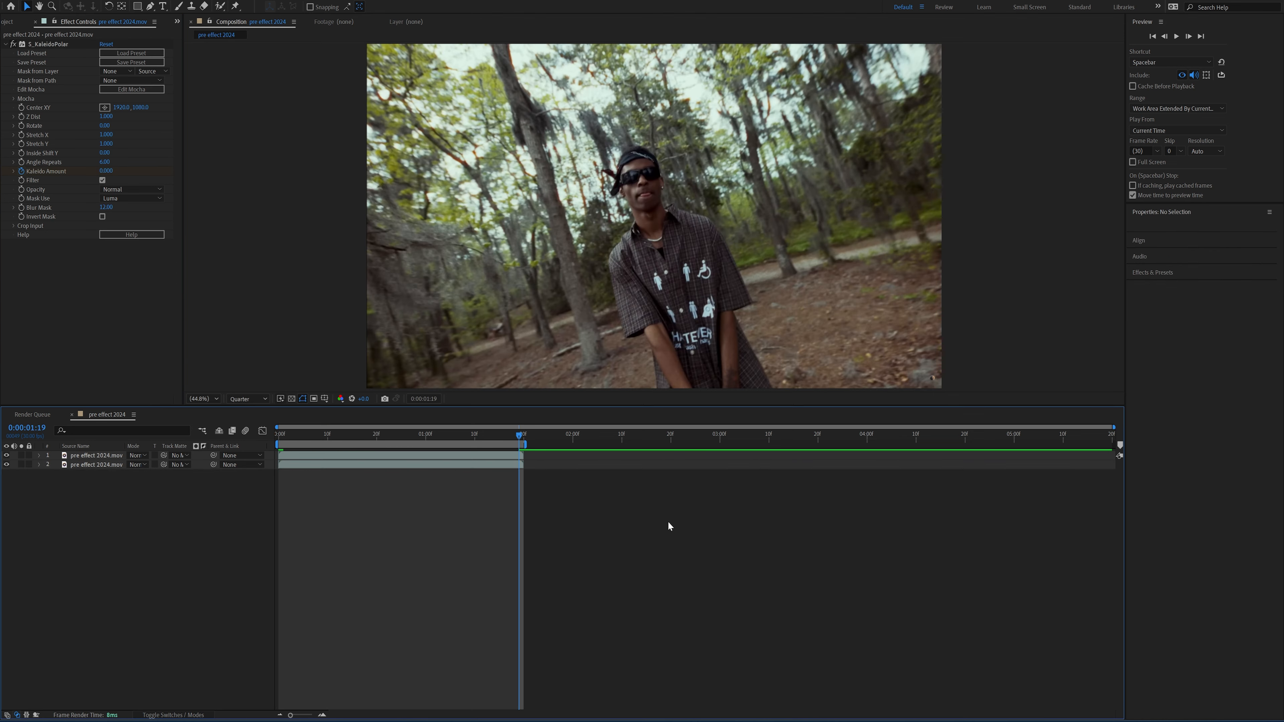
{"action": "left_click_drag", "start_coordinate": [106, 171], "coordinate": [418, 469]}
{"action": "left_click", "coordinate": [418, 467]}
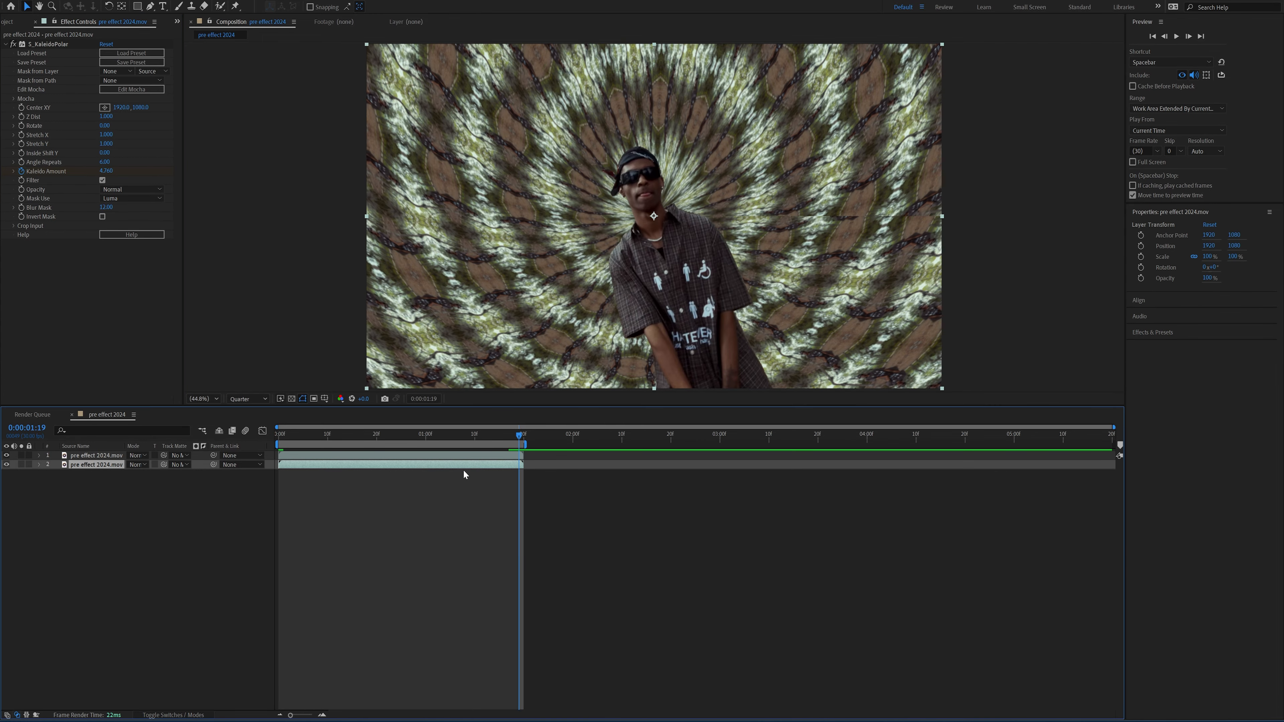
Reveal the lower layer's Kaleido Amount keyframes and apply Easy Ease to both of them
{"action": "key", "text": "u"}
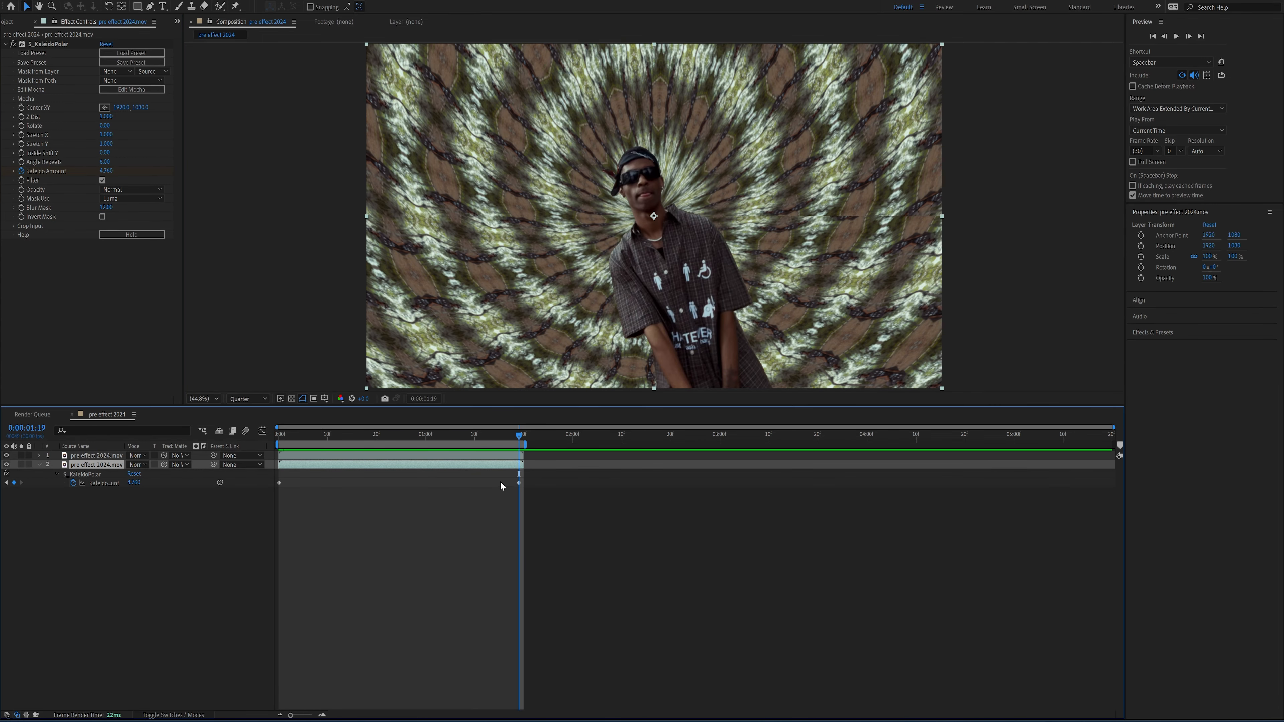
{"action": "key", "text": "ctrl+alt+a"}
{"action": "key", "text": "F9"}
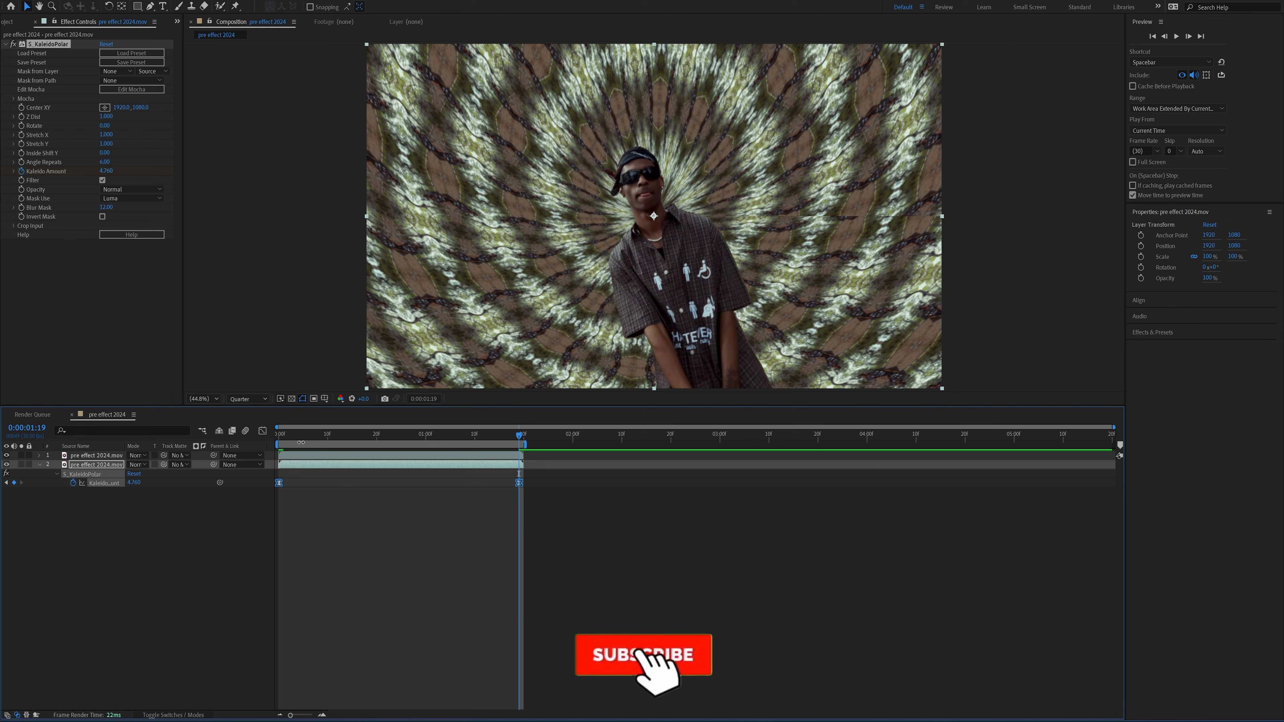
Raise the ending Kaleido Amount to about 6.67, shift its keyframe past the layer's end to about 0:00:02:13, and preview
{"action": "left_click", "coordinate": [323, 435]}
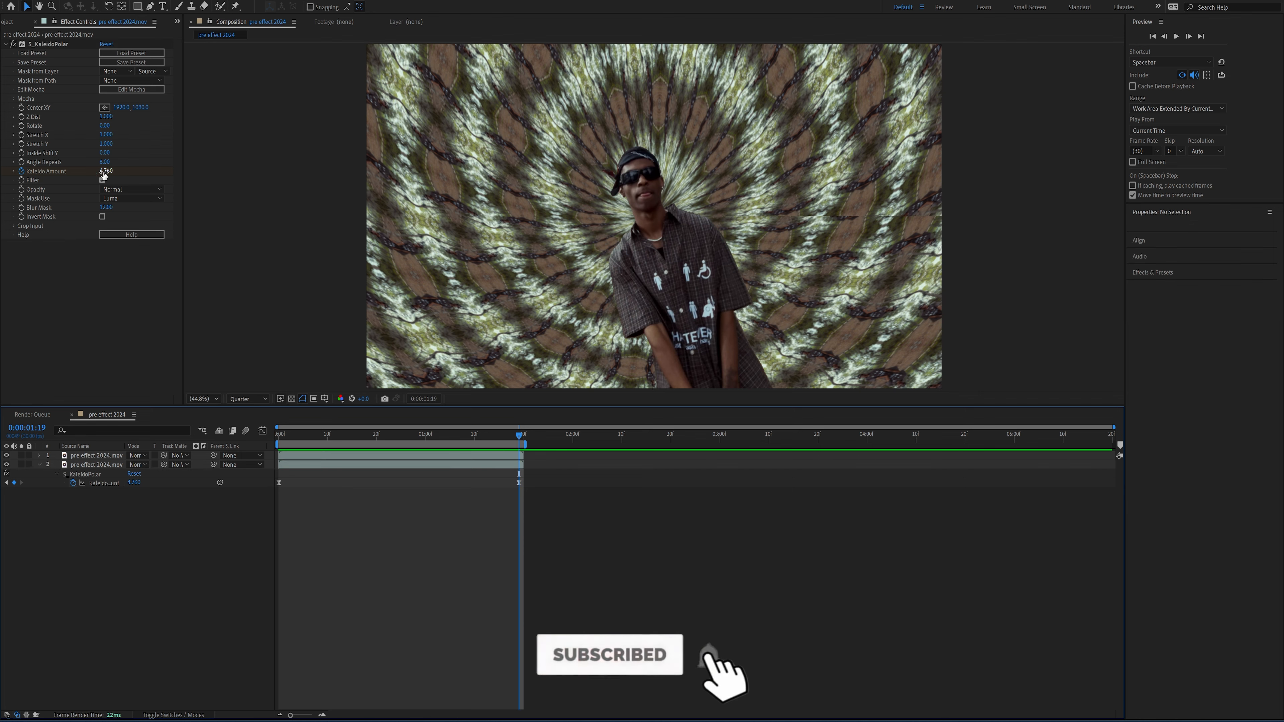
{"action": "left_click_drag", "start_coordinate": [106, 172], "coordinate": [191, 163]}
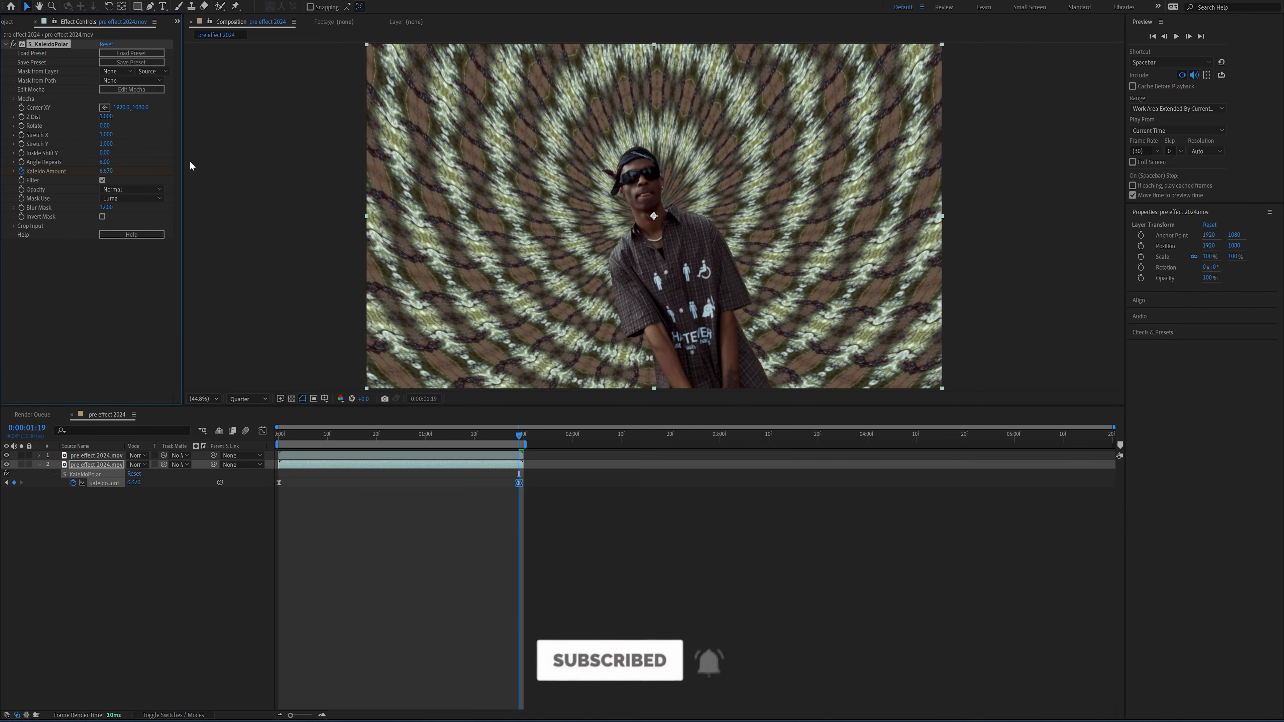
{"action": "left_click_drag", "start_coordinate": [520, 482], "coordinate": [650, 484]}
{"action": "key", "text": "Home"}
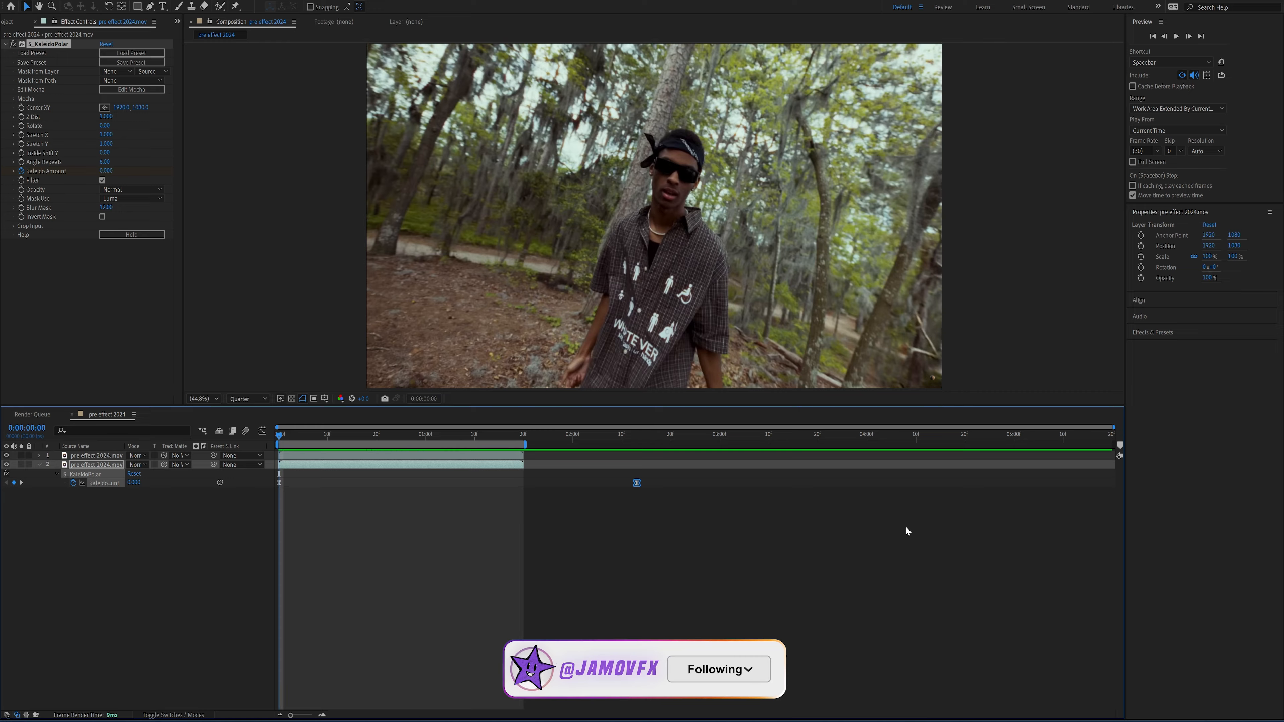
{"action": "key", "text": "space"}
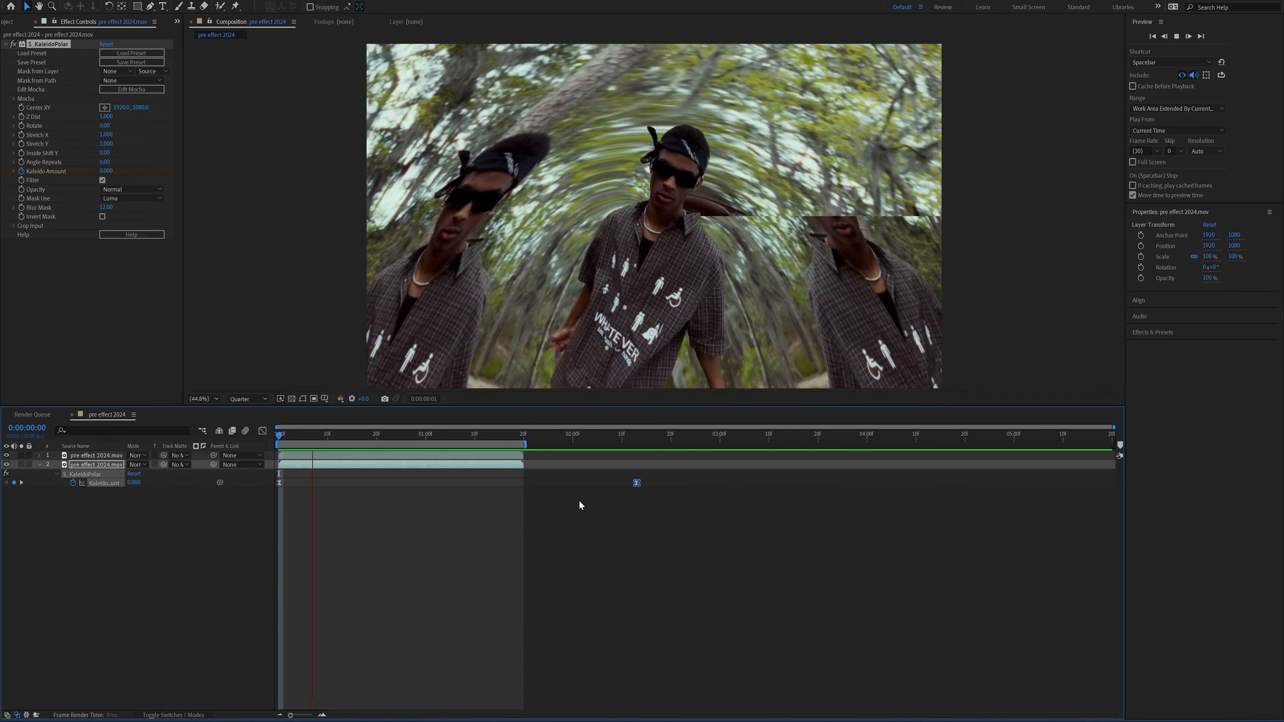
Apply the Turbulent Displace effect to the lower footage layer
{"action": "key", "text": "ctrl+space"}
{"action": "type", "text": "turb"}
{"action": "key", "text": "Return"}
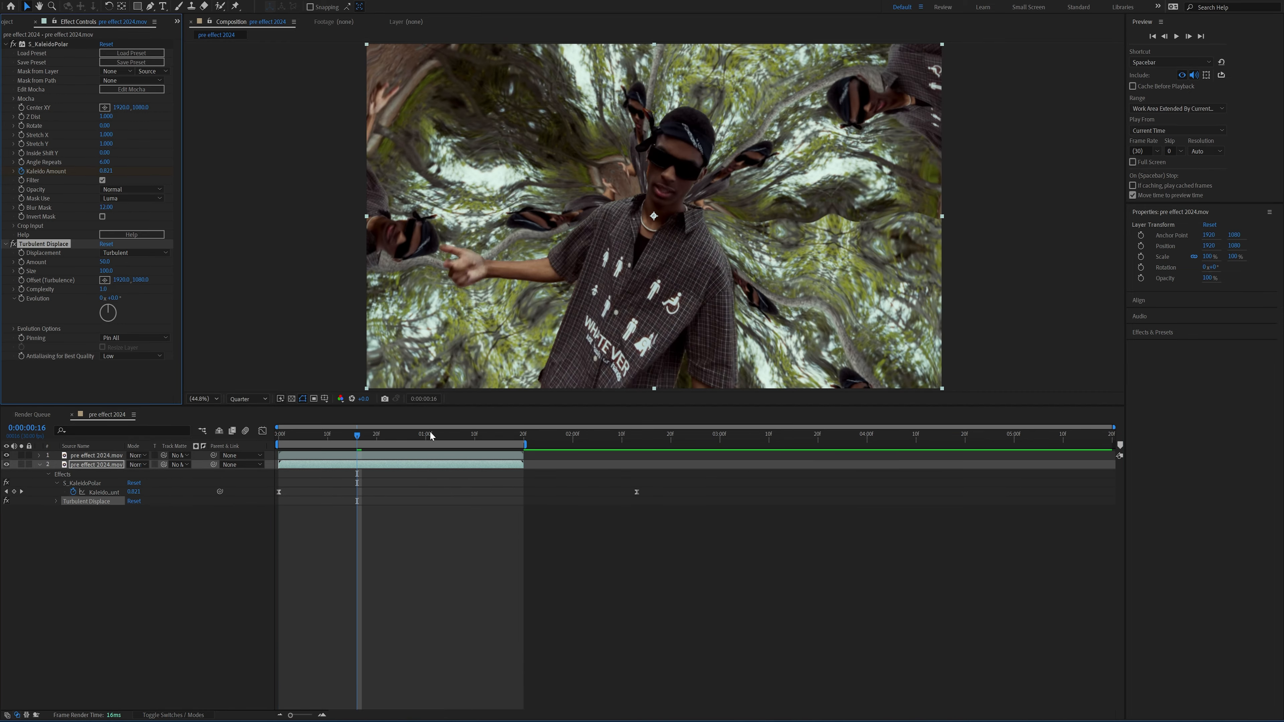
At 0:00:00:07, add keyframes for Turbulent Displace's Amount and Size, with Amount set to 0
{"action": "key", "text": "Page_Up"}
{"action": "key", "text": "Page_Up"}
{"action": "key", "text": "Page_Up"}
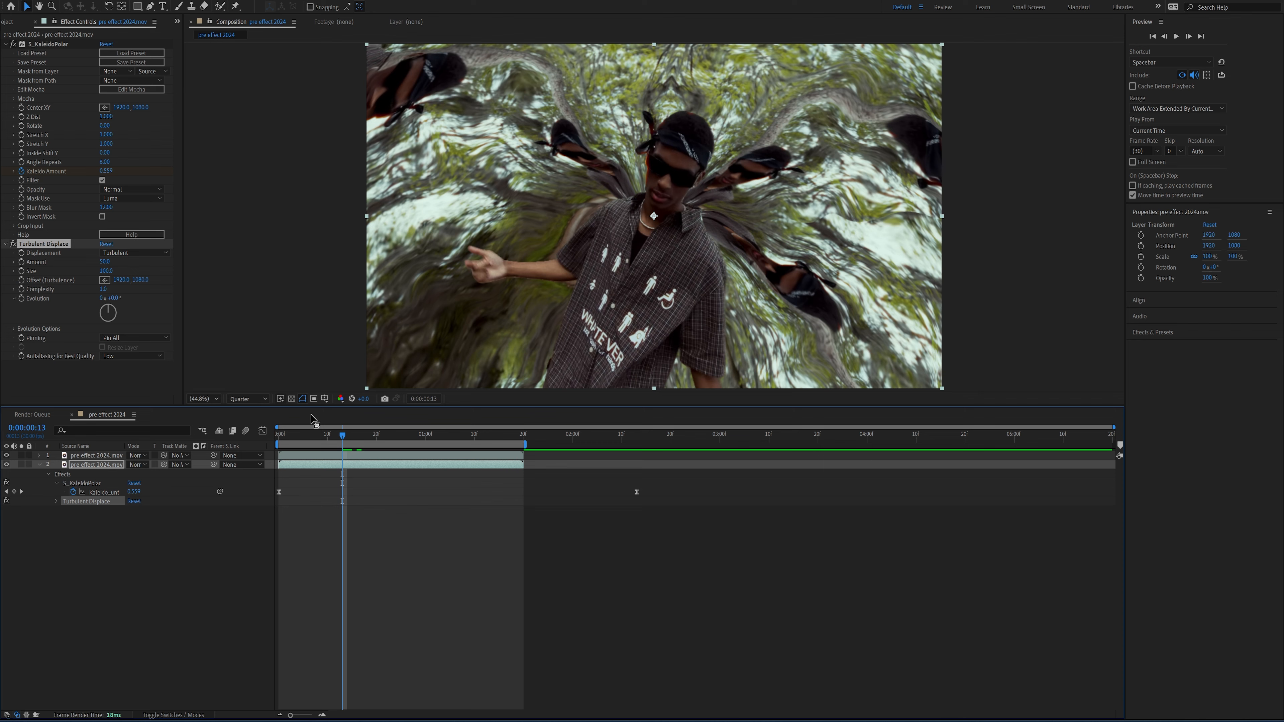
{"action": "left_click", "coordinate": [312, 433]}
{"action": "left_click_drag", "start_coordinate": [21, 263], "coordinate": [21, 271]}
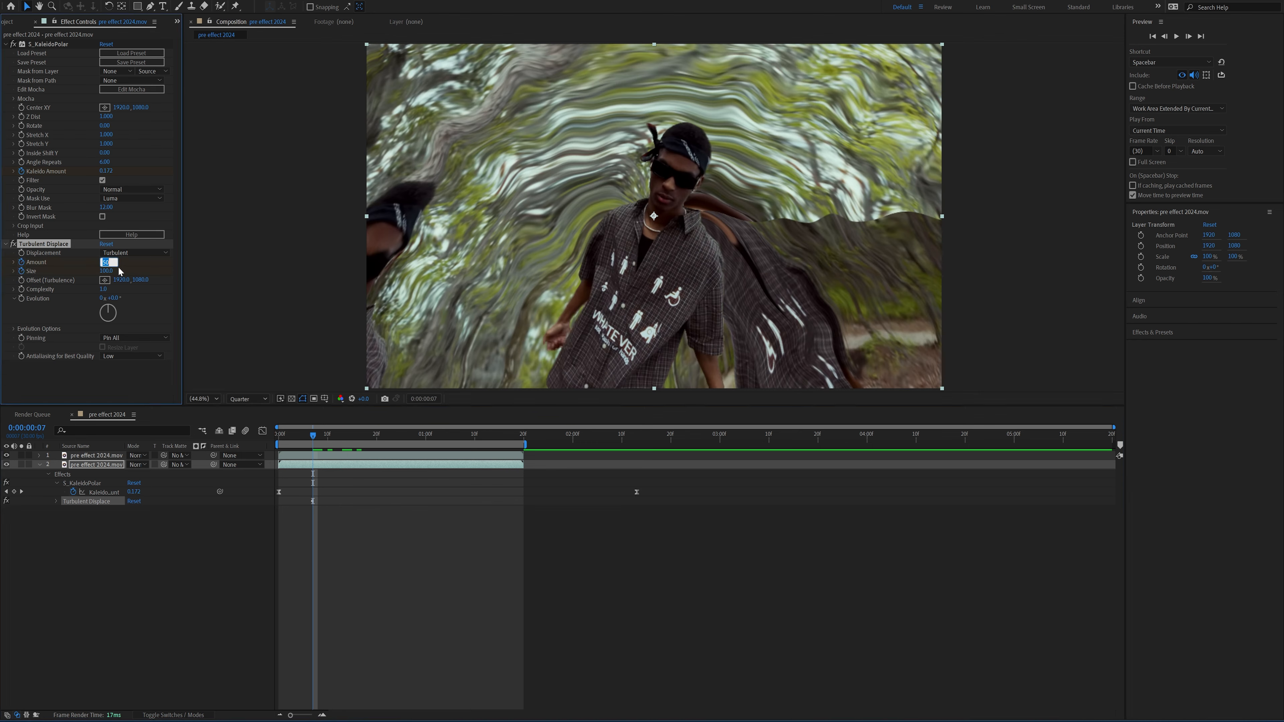
{"action": "key", "text": "Return"}
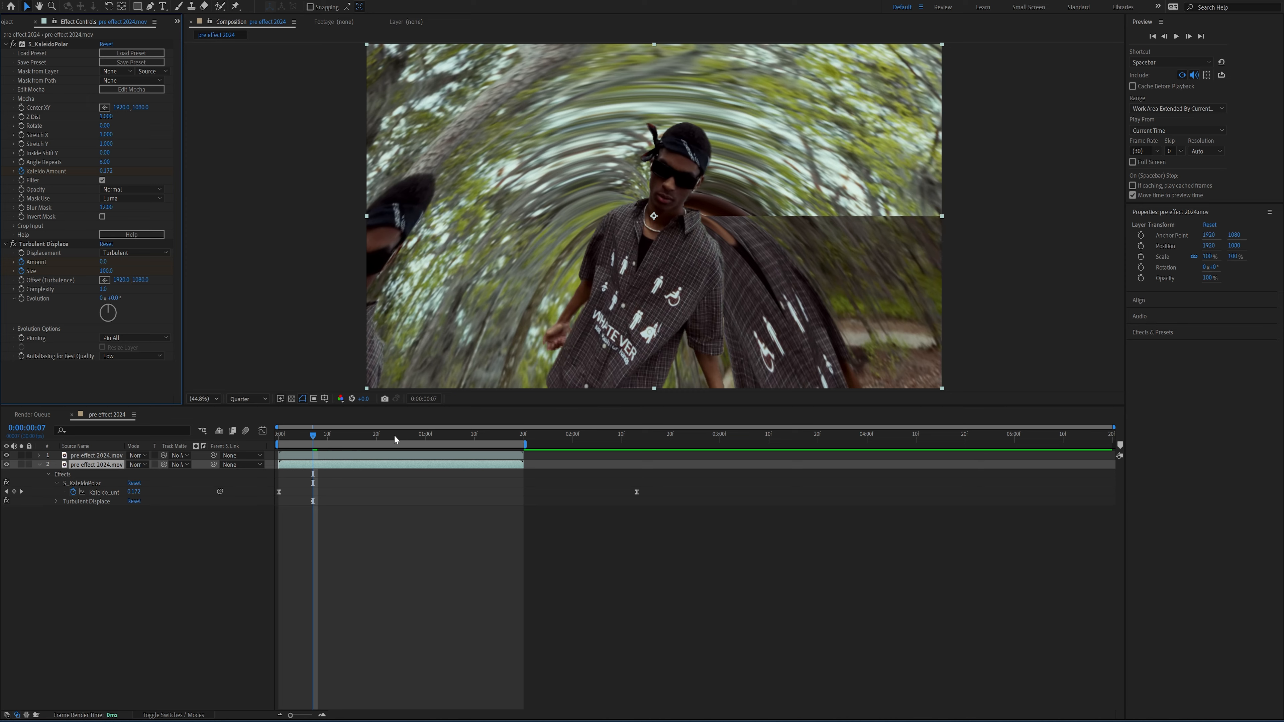
Raise Turbulent Displace's Amount to about 169 and Size to about 152 at about 0:00:01:01, and ease their keyframes
{"action": "left_click", "coordinate": [430, 434]}
{"action": "left_click_drag", "start_coordinate": [102, 263], "coordinate": [135, 273]}
{"action": "left_click", "coordinate": [134, 253]}
{"action": "left_click", "coordinate": [142, 306]}
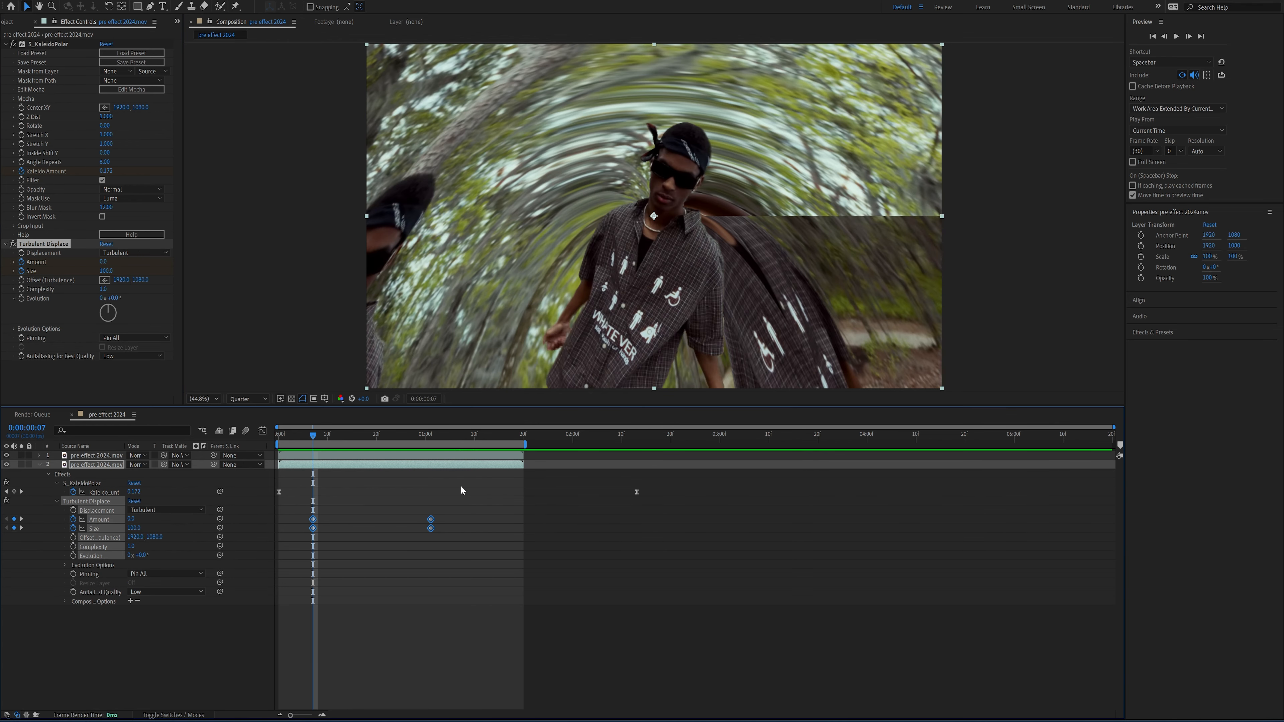
{"action": "left_click", "coordinate": [457, 565]}
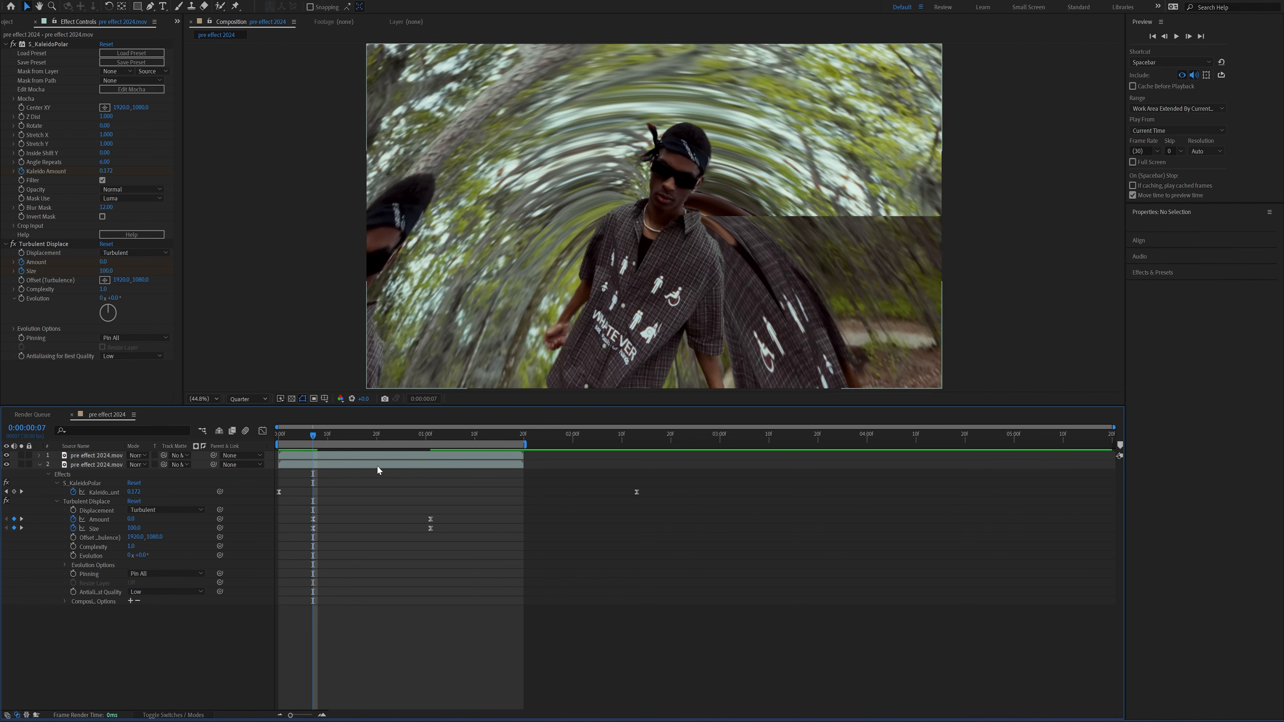
Animate Turbulent Displace's Evolution from 0 at 0:00:00:03 to one full revolution at 0:00:01:19 and preview the result
{"action": "left_click_drag", "start_coordinate": [311, 437], "coordinate": [294, 437]}
{"action": "left_click", "coordinate": [21, 298]}
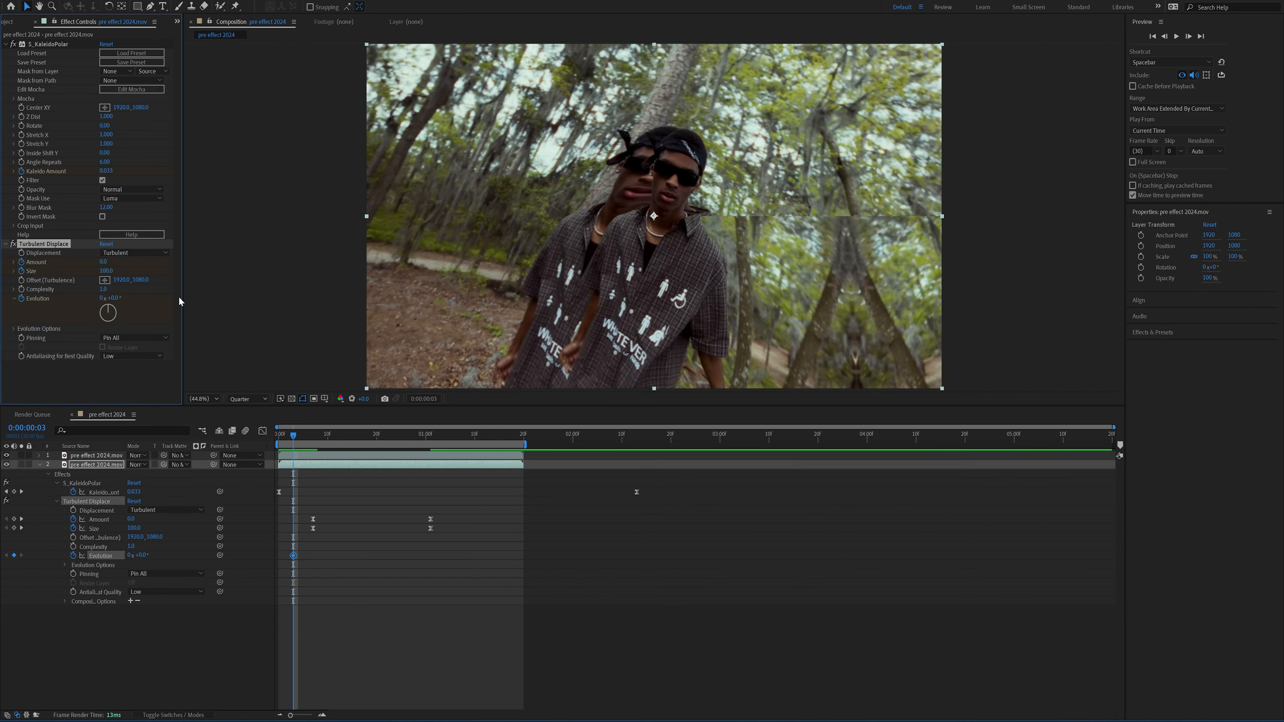
{"action": "left_click", "coordinate": [521, 434]}
{"action": "left_click", "coordinate": [565, 487]}
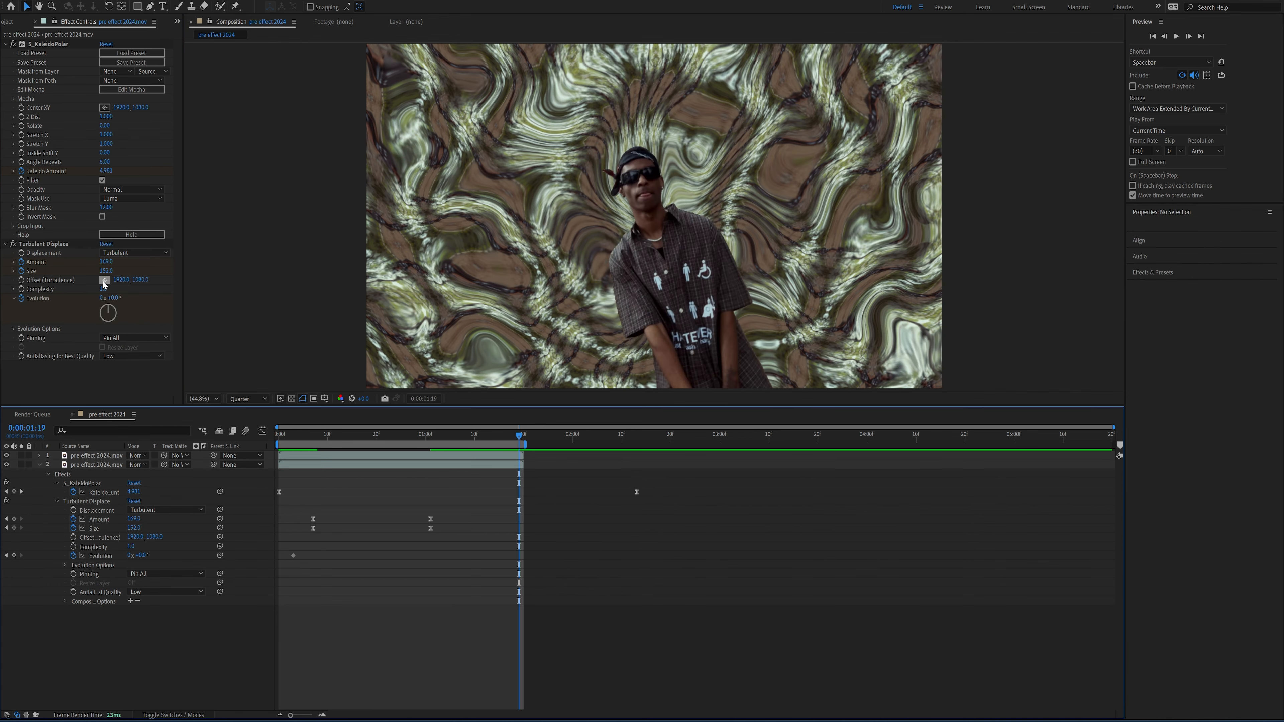
{"action": "left_click", "coordinate": [101, 298]}
{"action": "type", "text": "1"}
{"action": "key", "text": "Return"}
{"action": "key", "text": "space"}
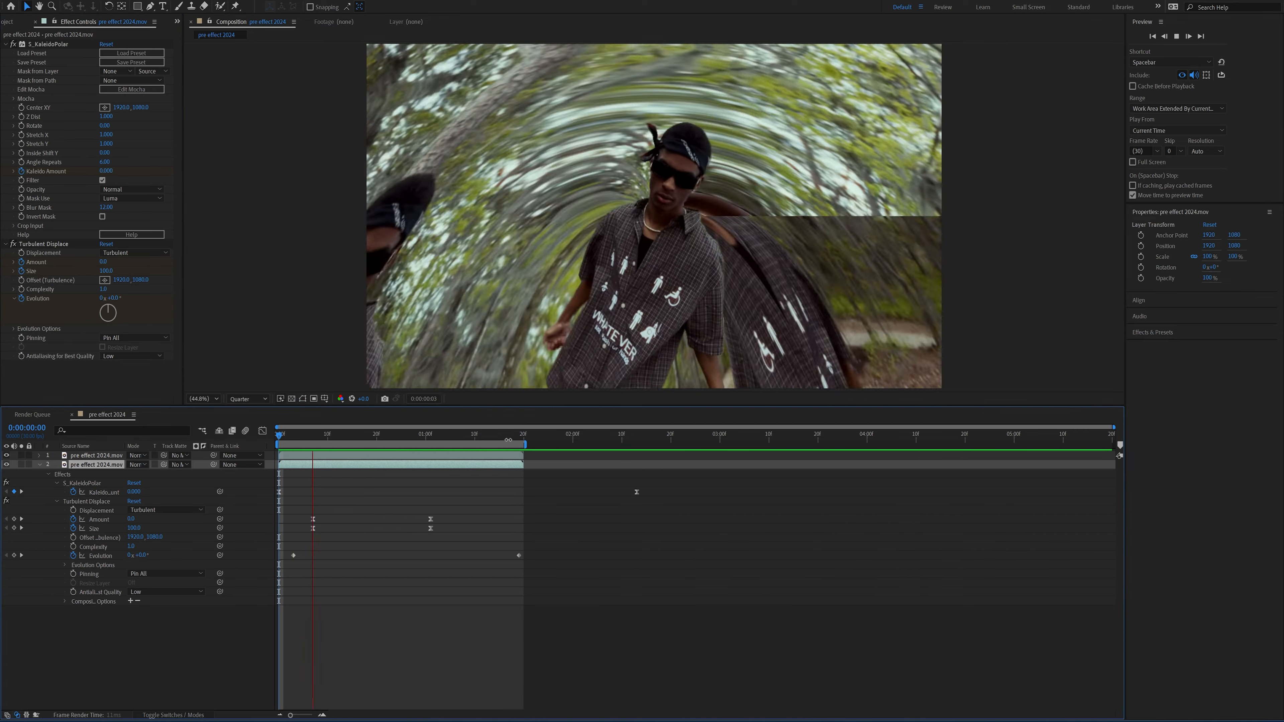
{"action": "key", "text": "space"}
Find the uni.Prism Displacement effect and apply it to the lower footage layer
{"action": "key", "text": "ctrl+space"}
{"action": "type", "text": "prti"}
{"action": "key", "text": "BackSpace"}
{"action": "key", "text": "BackSpace"}
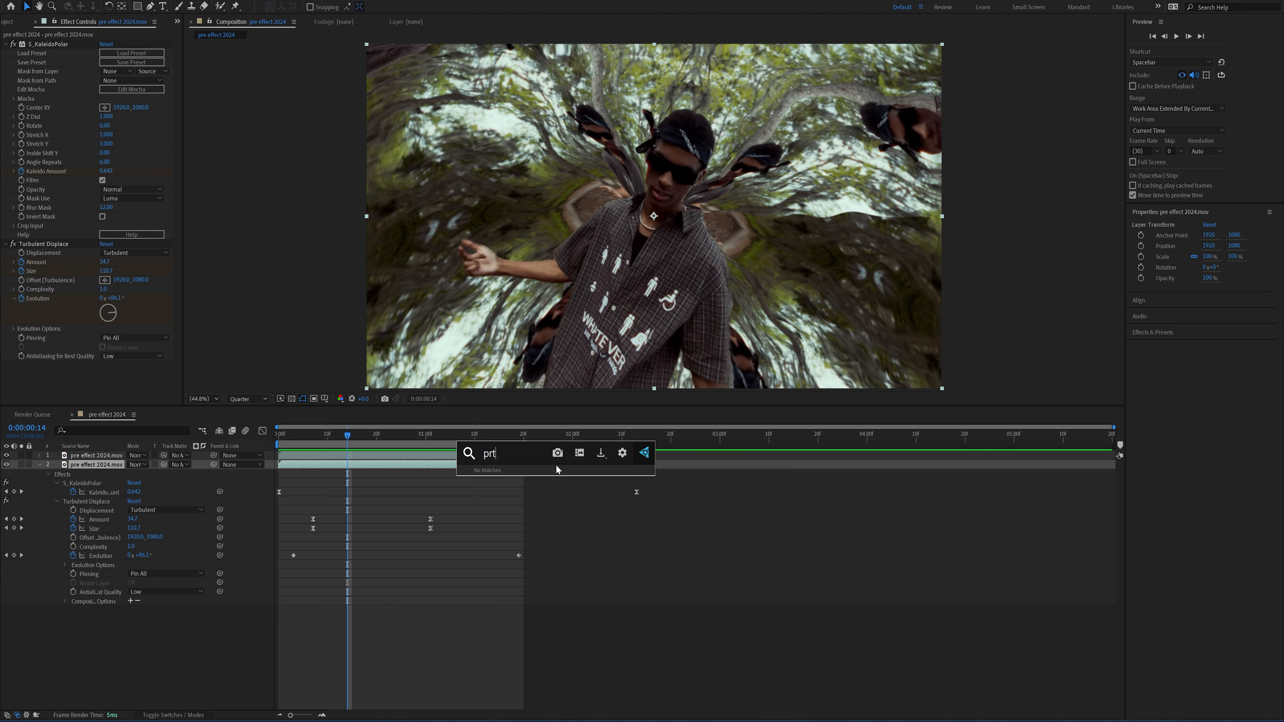
{"action": "type", "text": "ism"}
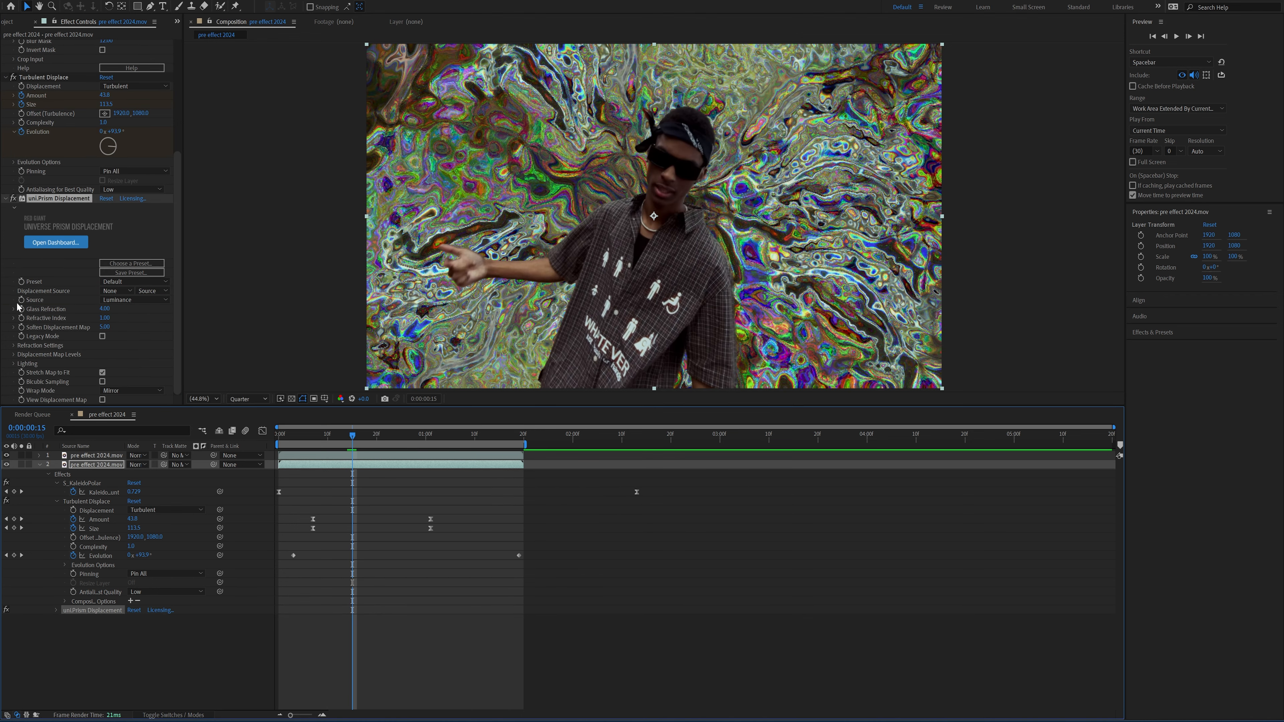
Keyframe Prism Displacement's Glass Refraction at 0 at 0:00:00:13 and increase it slightly at 0:00:01:16
{"action": "left_click_drag", "start_coordinate": [352, 441], "coordinate": [342, 438]}
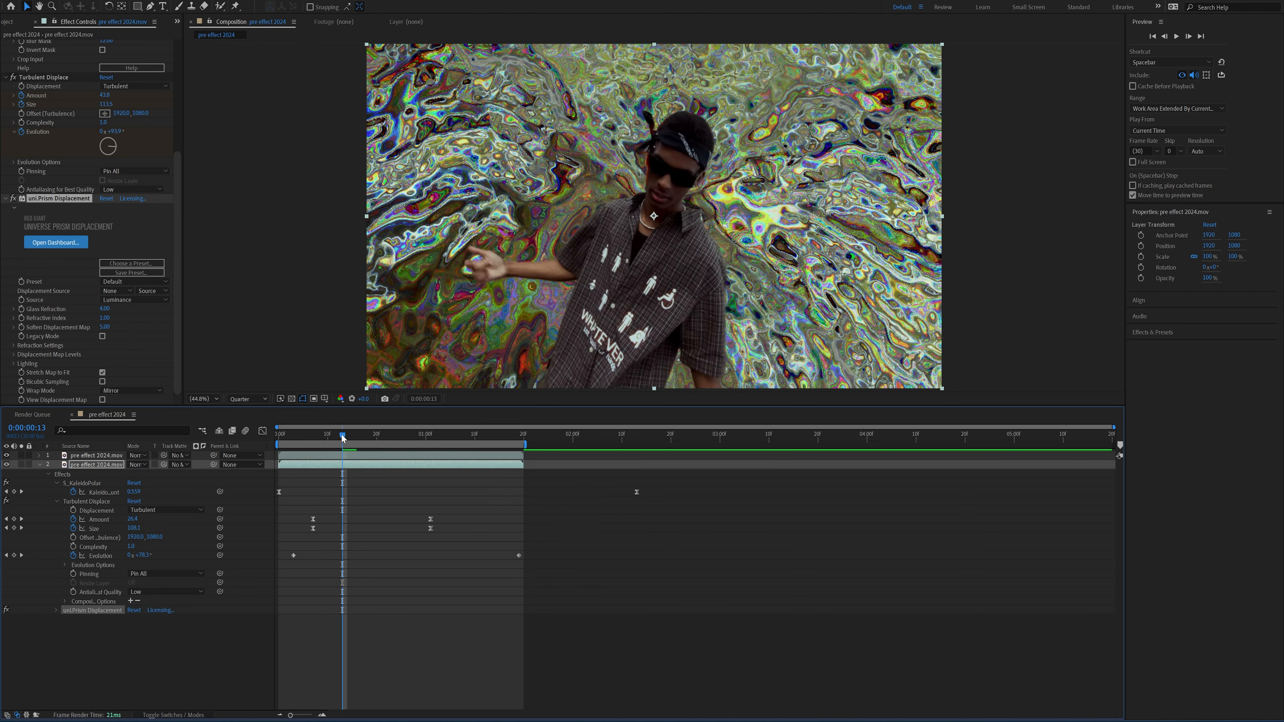
{"action": "left_click", "coordinate": [21, 309]}
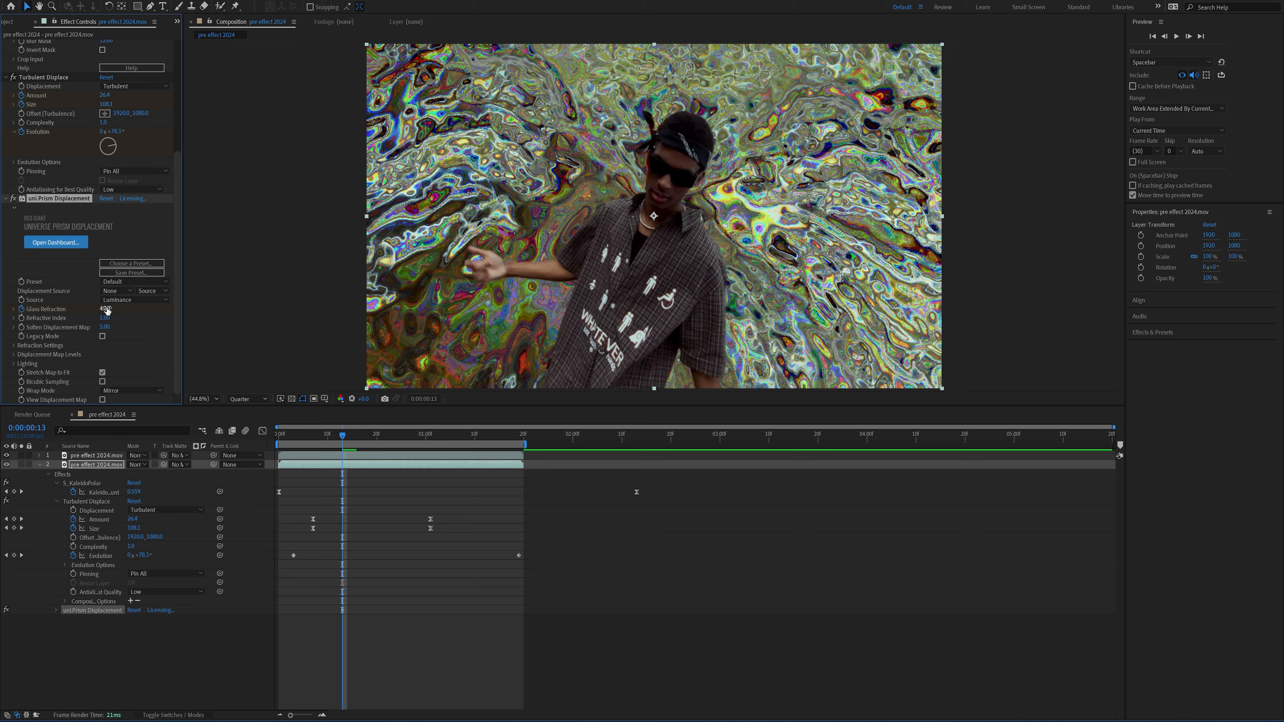
{"action": "key", "text": "Return"}
{"action": "key", "text": "space"}
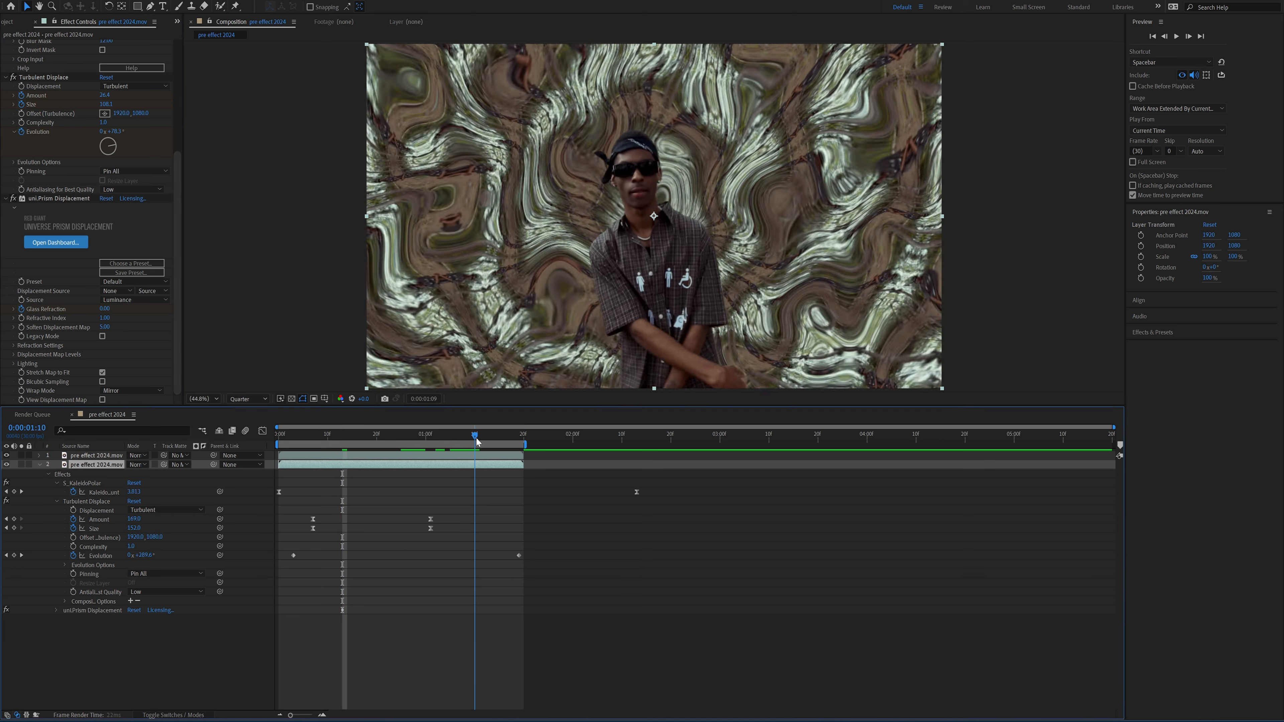
{"action": "left_click_drag", "start_coordinate": [115, 313], "coordinate": [126, 327]}
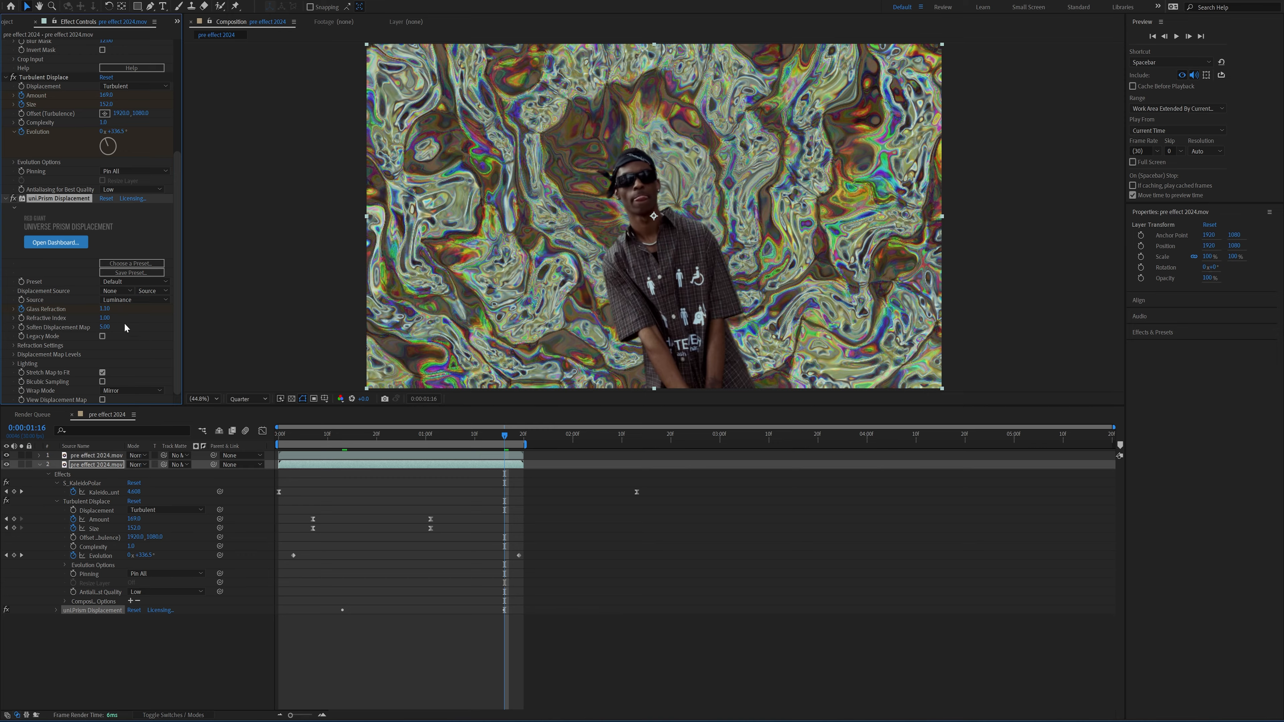
Preview the Prism Displacement animation, and find and apply the S_DistortChroma effect to the lower footage layer
{"action": "key", "text": "space"}
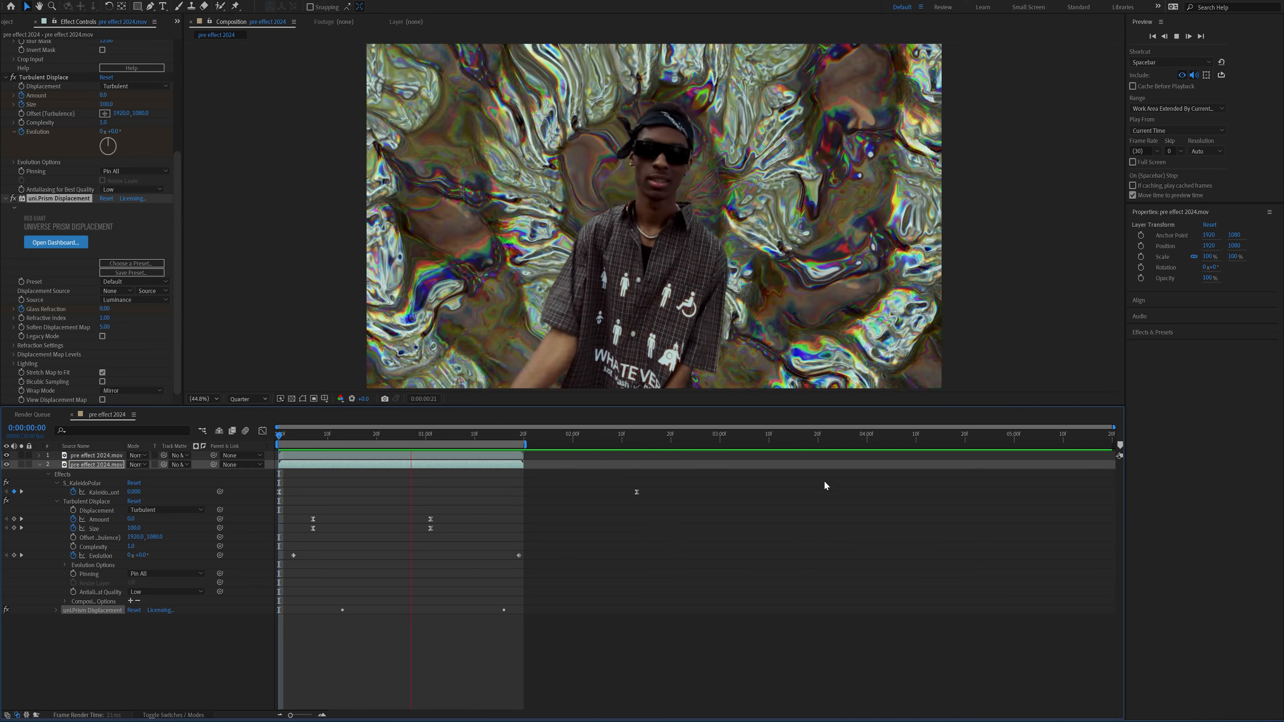
{"action": "key", "text": "ctrl+space"}
{"action": "type", "text": "disto"}
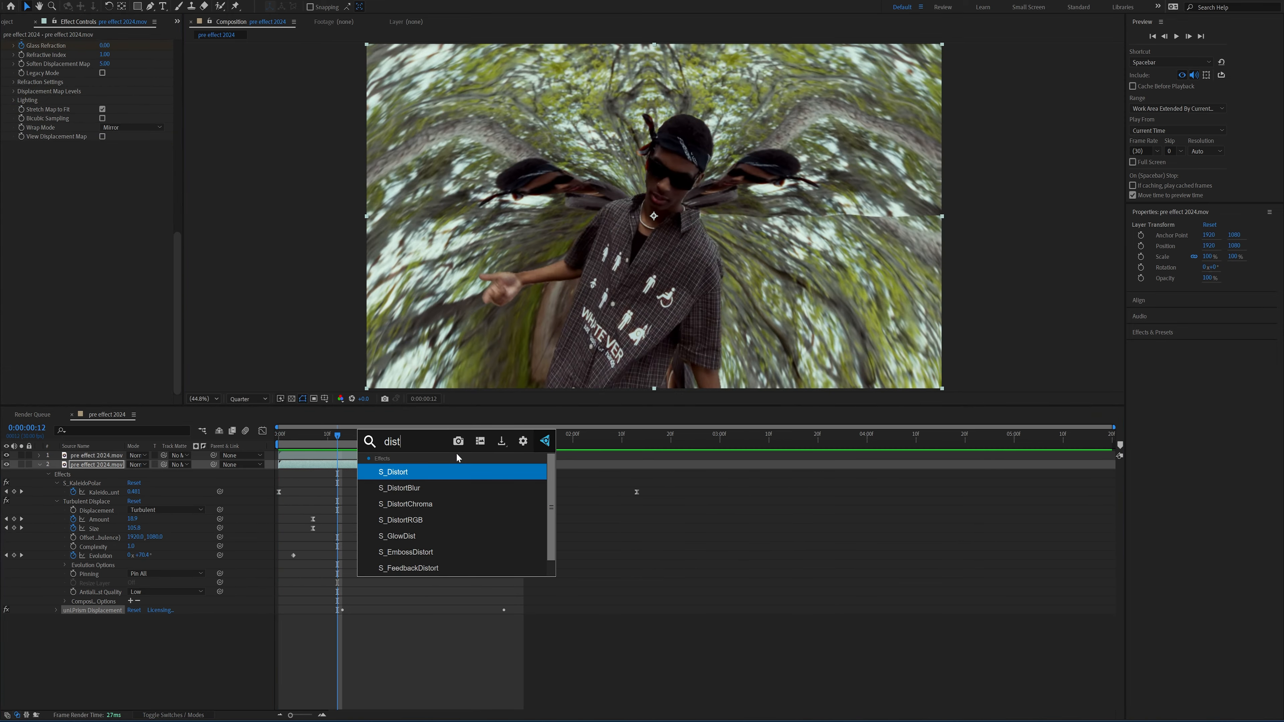
{"action": "key", "text": "Down"}
{"action": "key", "text": "Down"}
{"action": "key", "text": "Return"}
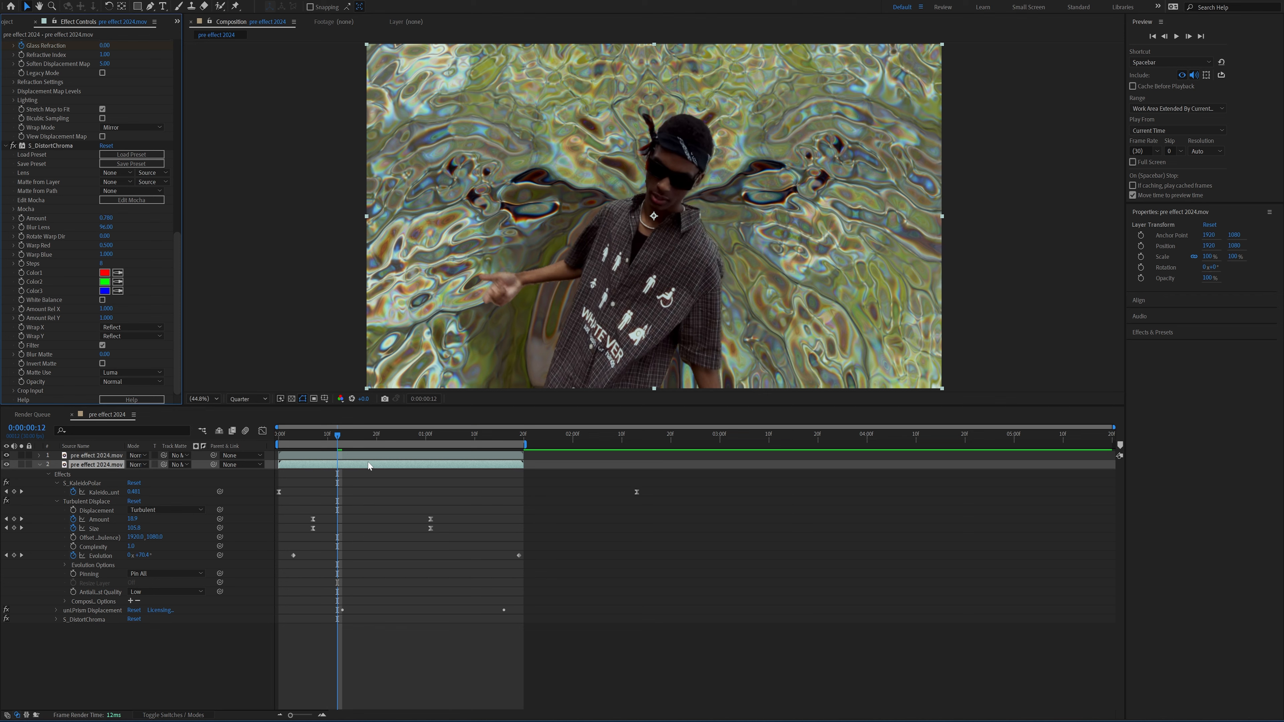
Keyframe S_DistortChroma's Amount at 0 at 0:00:00:10, lower it to about -0.19 at 0:00:01:10, and preview the result
{"action": "left_click_drag", "start_coordinate": [337, 436], "coordinate": [328, 436]}
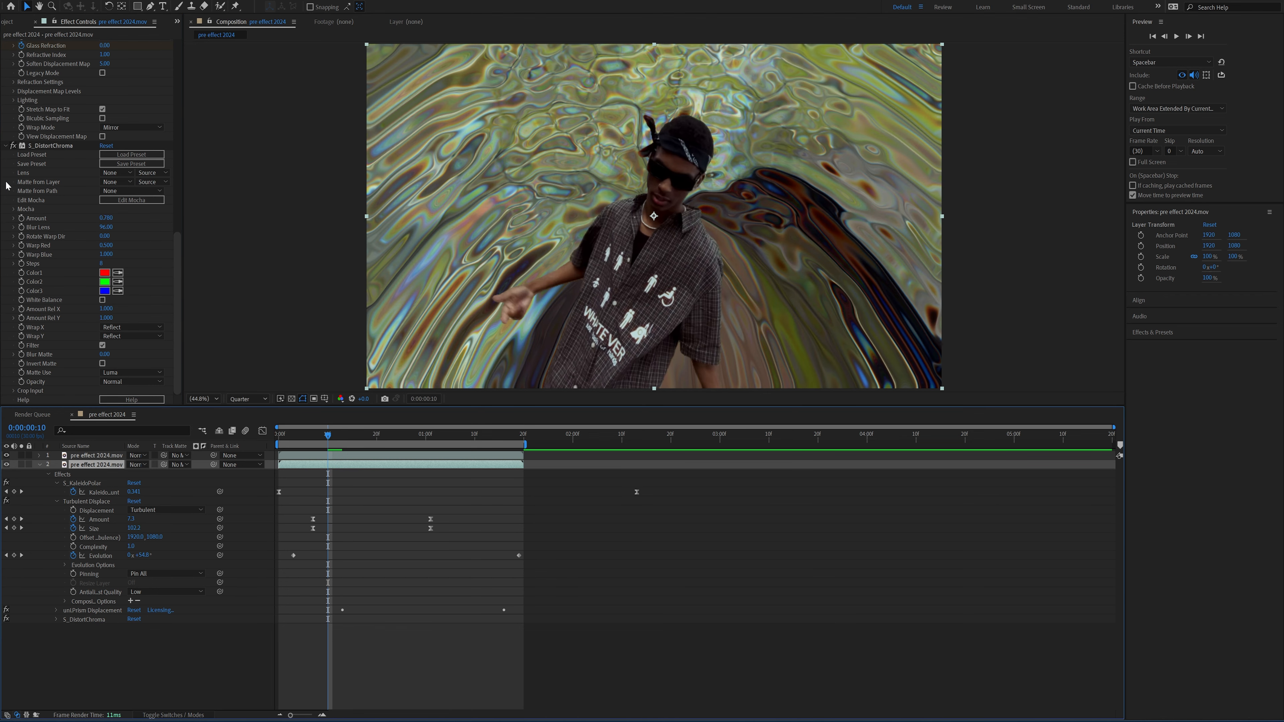
{"action": "left_click", "coordinate": [21, 219]}
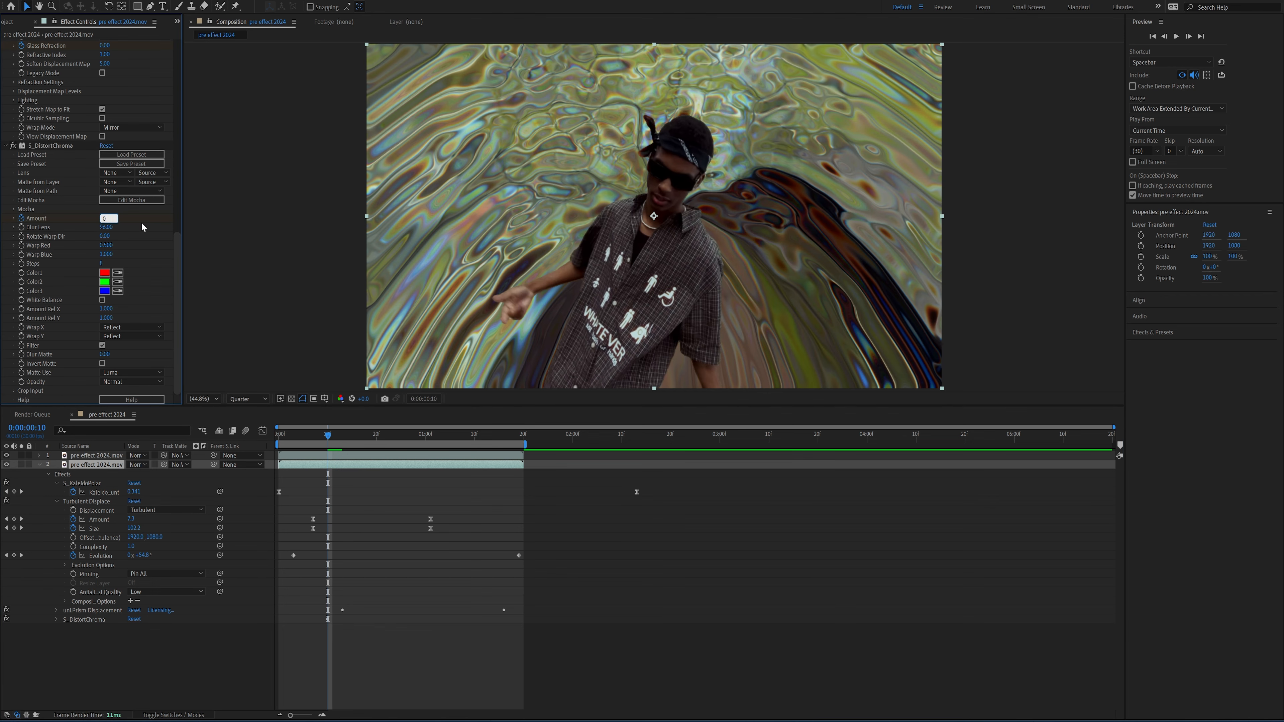
{"action": "type", "text": "0"}
{"action": "key", "text": "Return"}
{"action": "left_click_drag", "start_coordinate": [394, 436], "coordinate": [476, 438]}
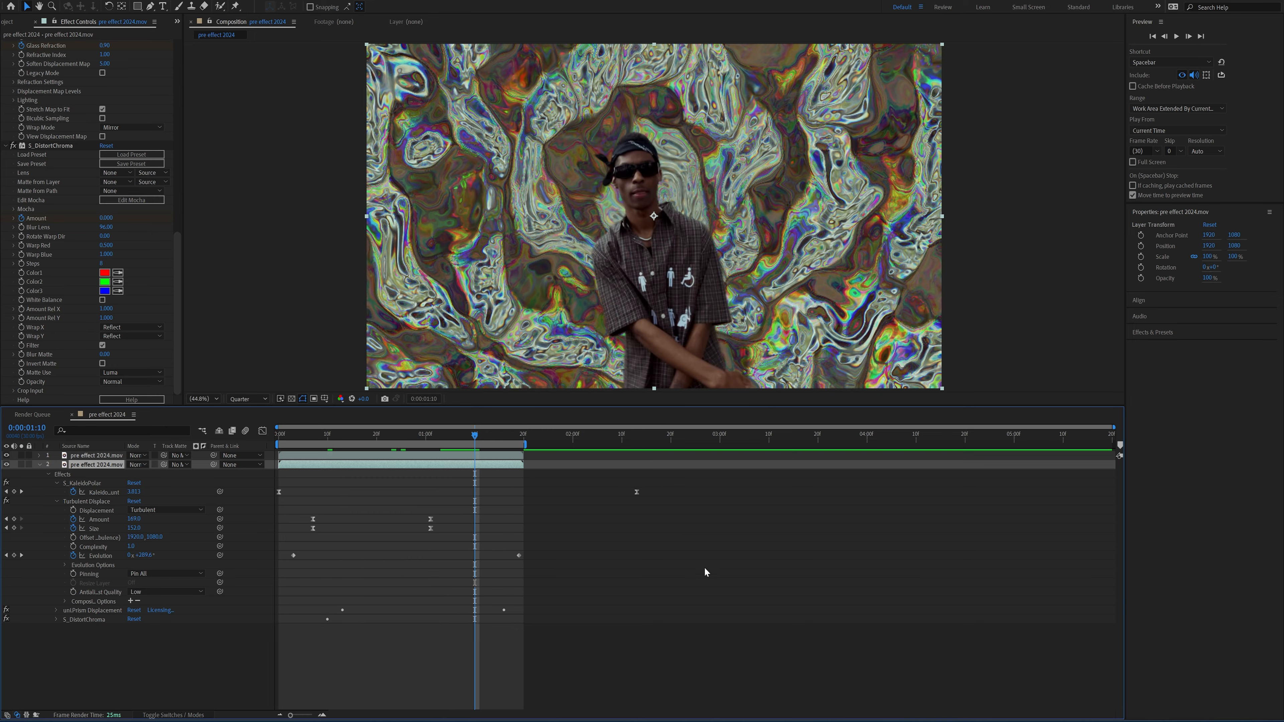
{"action": "left_click", "coordinate": [704, 570]}
{"action": "left_click_drag", "start_coordinate": [106, 219], "coordinate": [96, 217]}
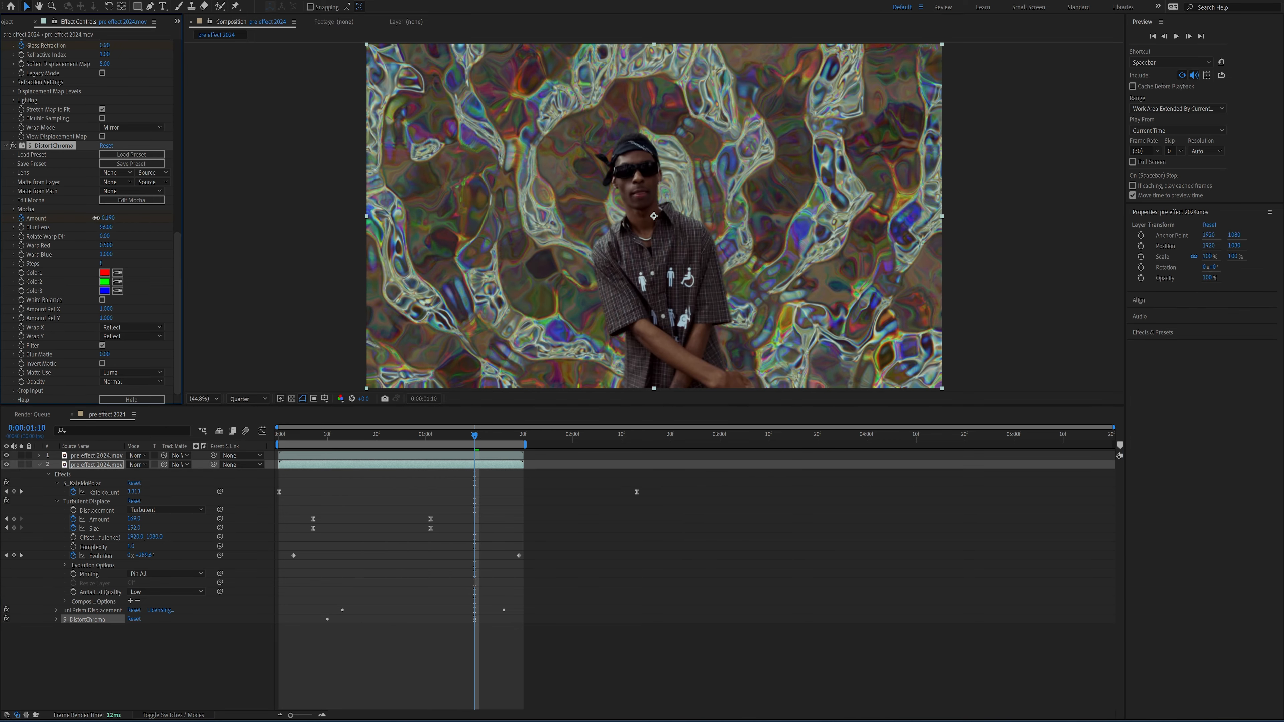
{"action": "key", "text": "space"}
Apply Color Balance (HLS) to the lower footage layer and animate Hue from 0 at 0:00:00:13 to a much higher angle at 0:00:01:19
{"action": "key", "text": "ctrl+space"}
{"action": "type", "text": "hls"}
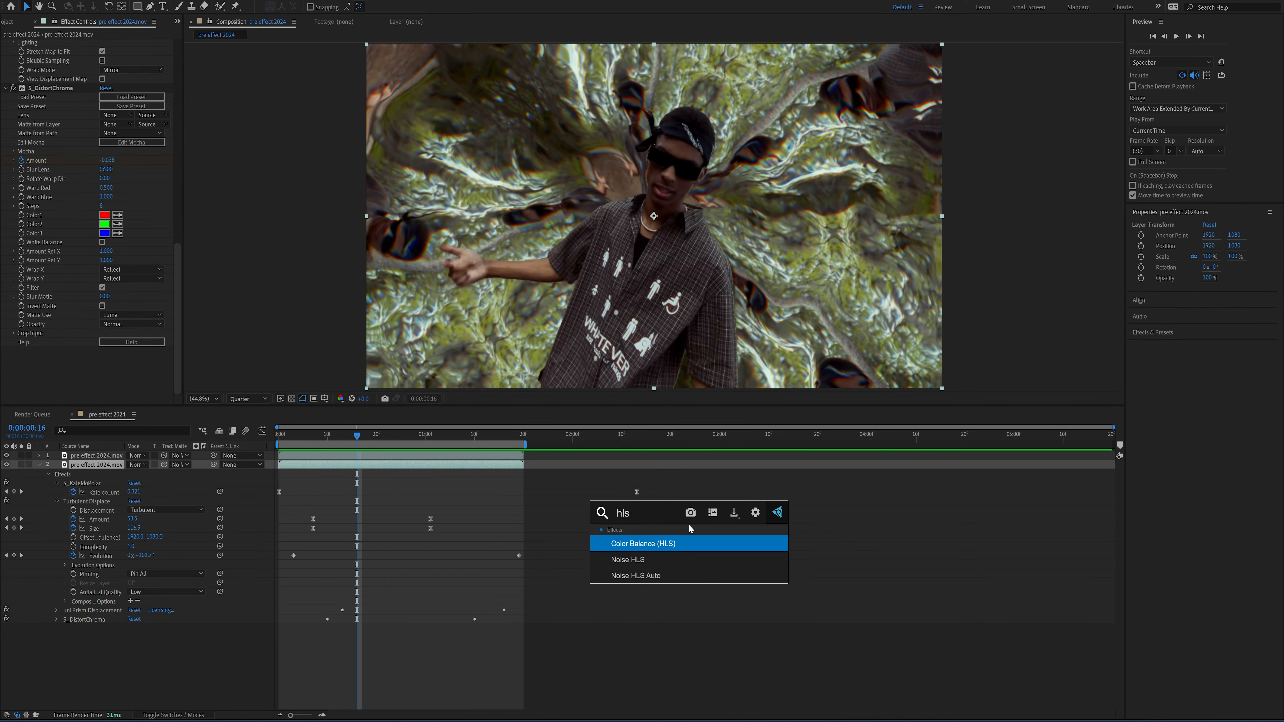
{"action": "key", "text": "Return"}
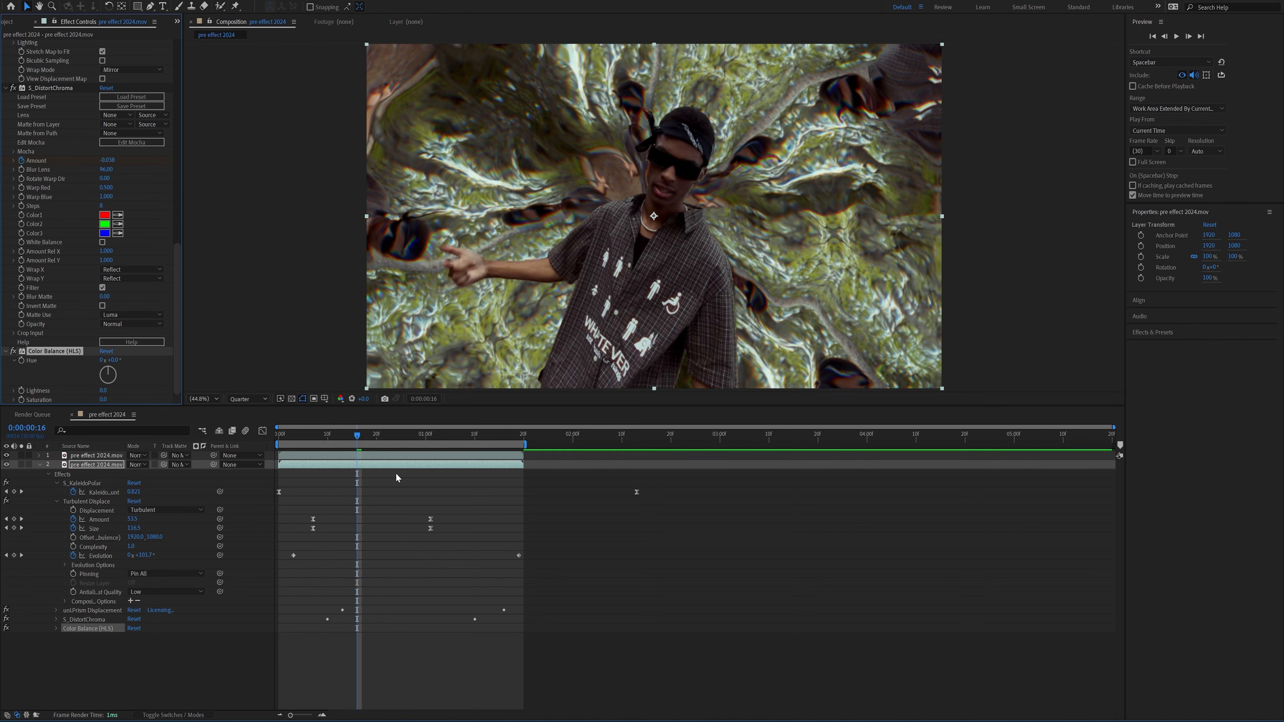
{"action": "mouse_move", "coordinate": [356, 438]}
{"action": "left_mouse_down"}
{"action": "mouse_move", "coordinate": [318, 446]}
{"action": "mouse_move", "coordinate": [342, 448]}
{"action": "left_mouse_up"}
{"action": "left_click", "coordinate": [33, 362]}
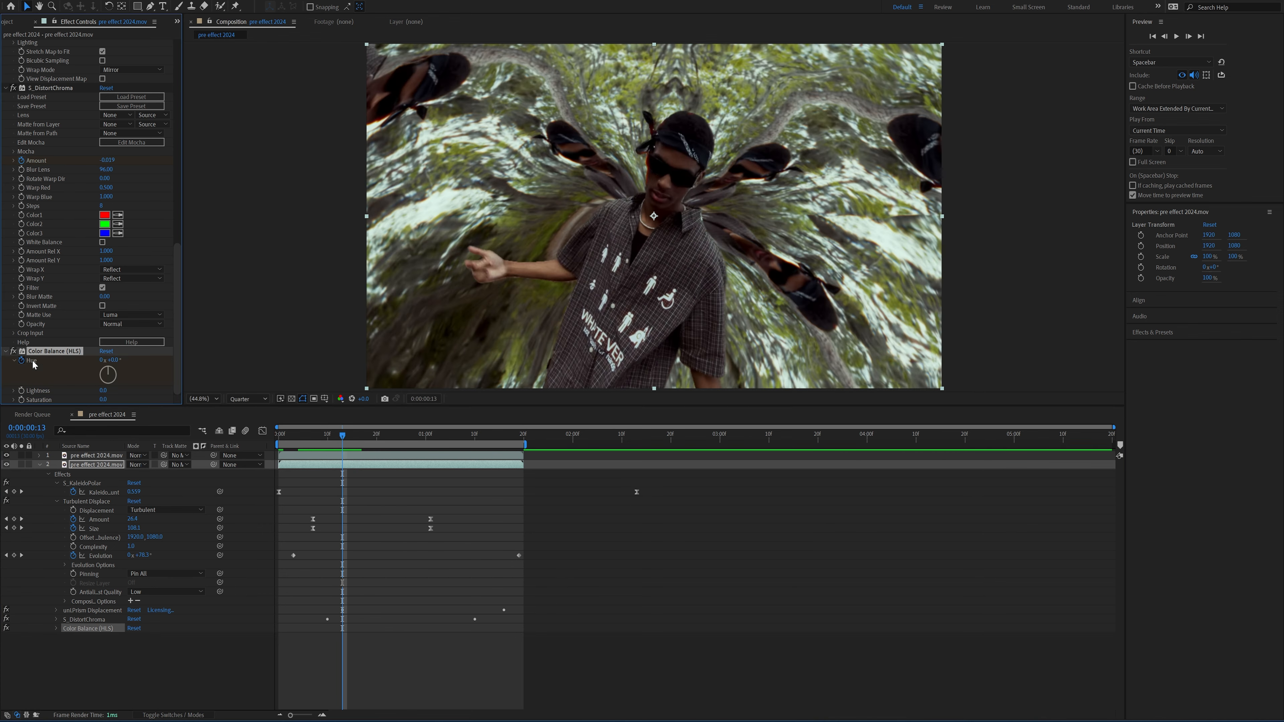
{"action": "left_click_drag", "start_coordinate": [447, 439], "coordinate": [519, 443]}
{"action": "left_click", "coordinate": [522, 510]}
{"action": "left_click", "coordinate": [519, 466]}
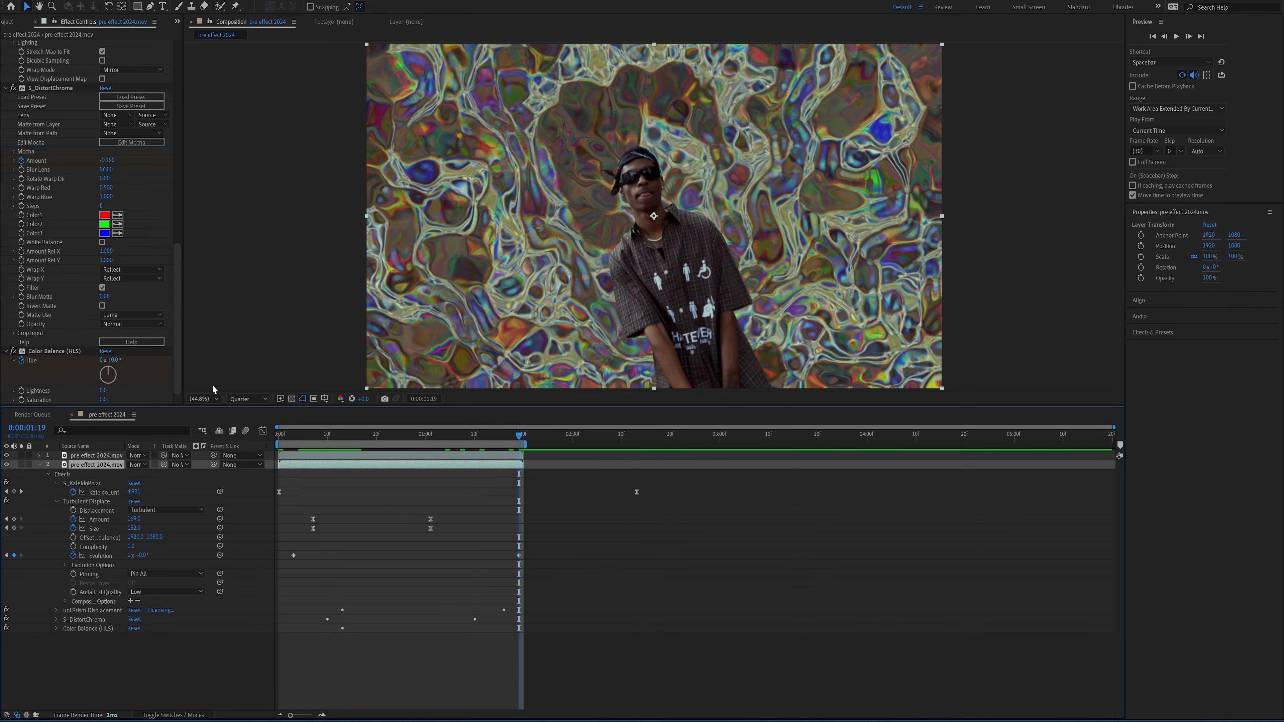
{"action": "left_click_drag", "start_coordinate": [112, 369], "coordinate": [456, 373]}
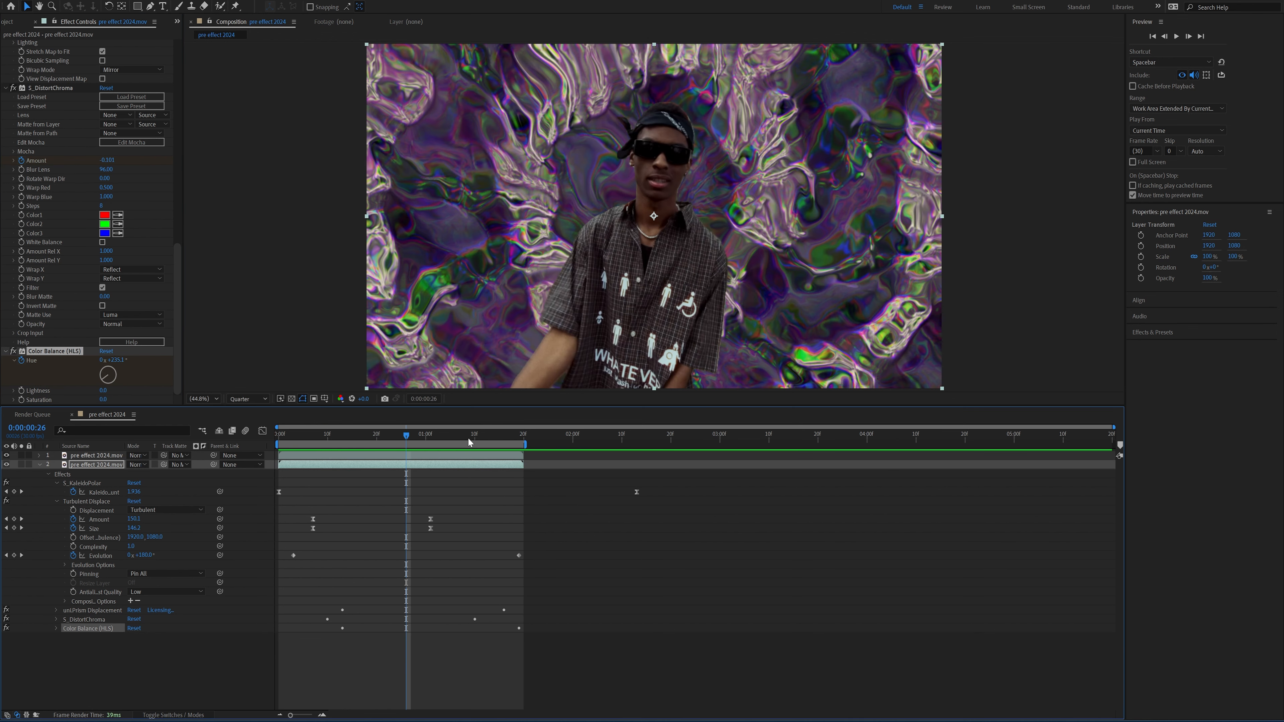
Apply Lumetri Color to the lower footage layer and raise its Basic Correction Saturation
{"action": "key", "text": "ctrl+space"}
{"action": "type", "text": "lum"}
{"action": "key", "text": "Return"}
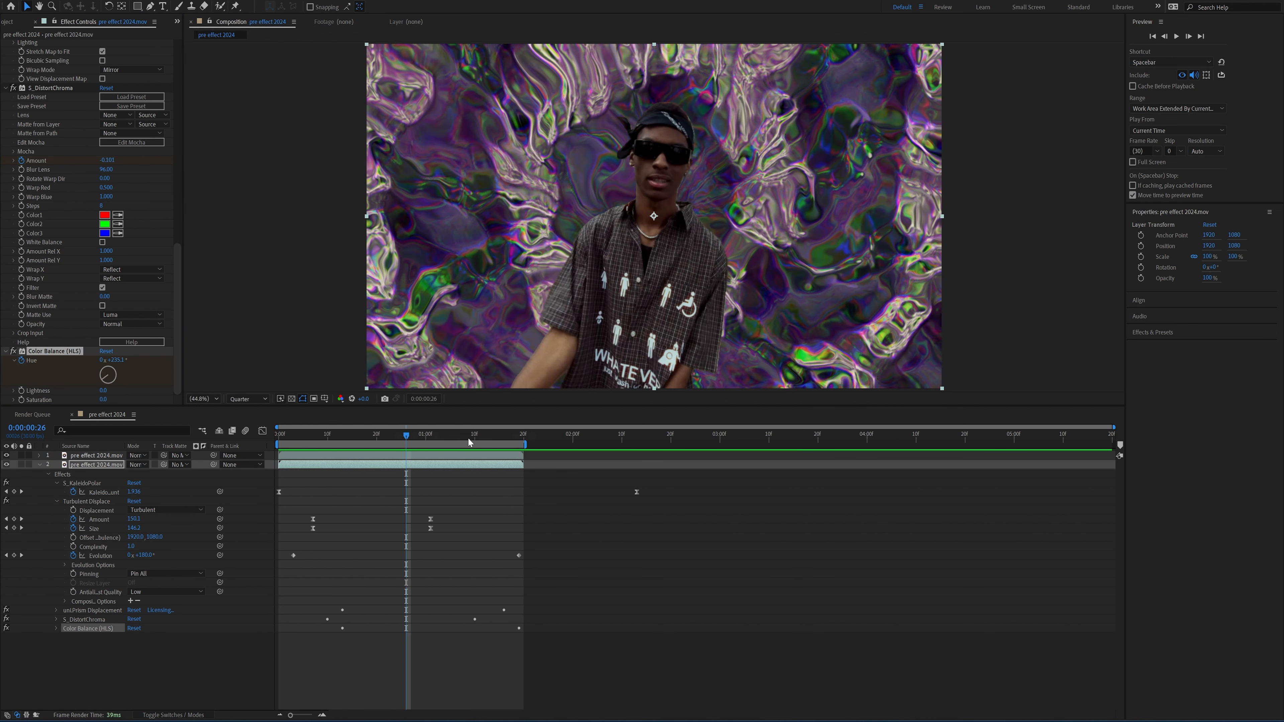
{"action": "left_click", "coordinate": [13, 336]}
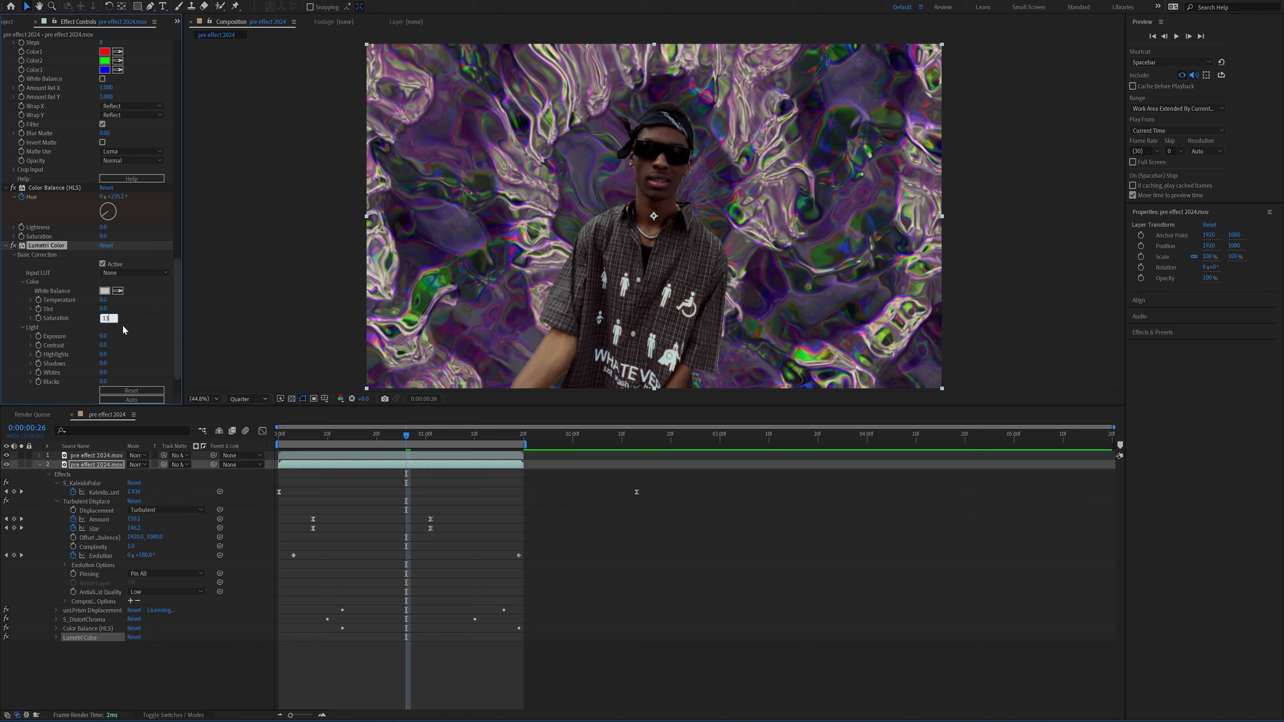
Find the S_Glow effect and apply it to the lower footage layer
{"action": "key", "text": "ctrl+space"}
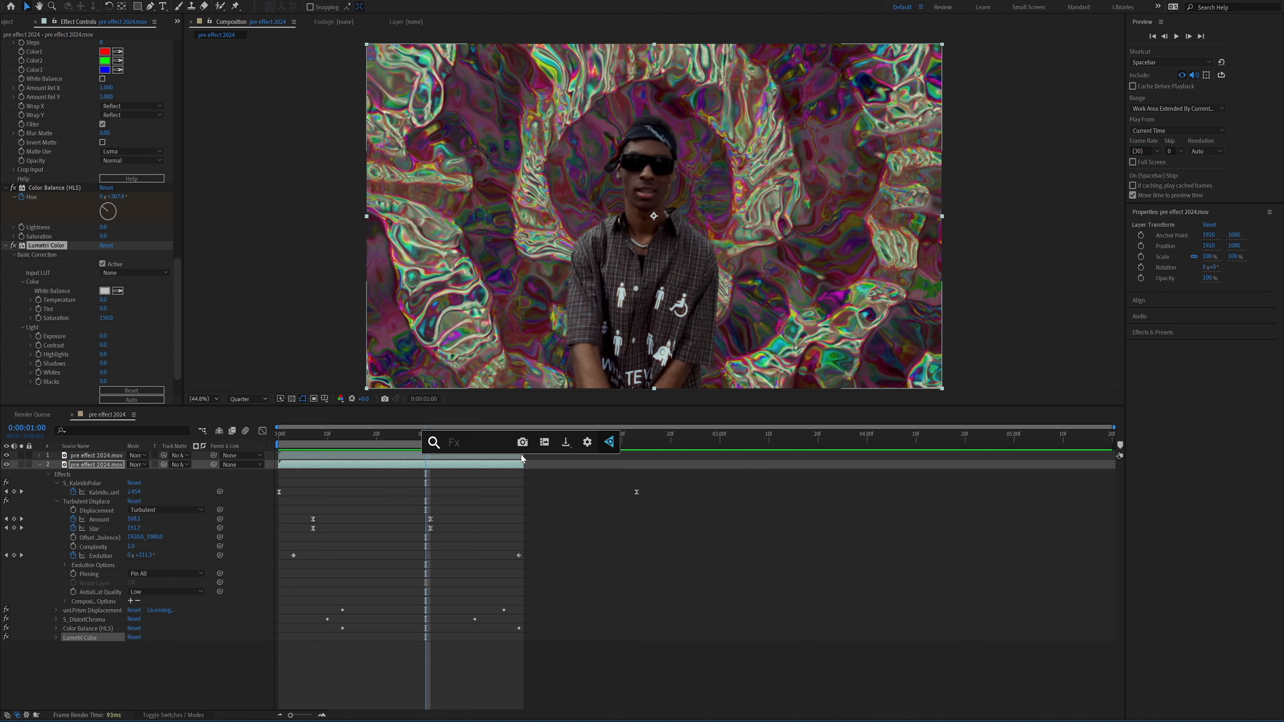
{"action": "type", "text": "glow"}
{"action": "key", "text": "Down"}
{"action": "key", "text": "Return"}
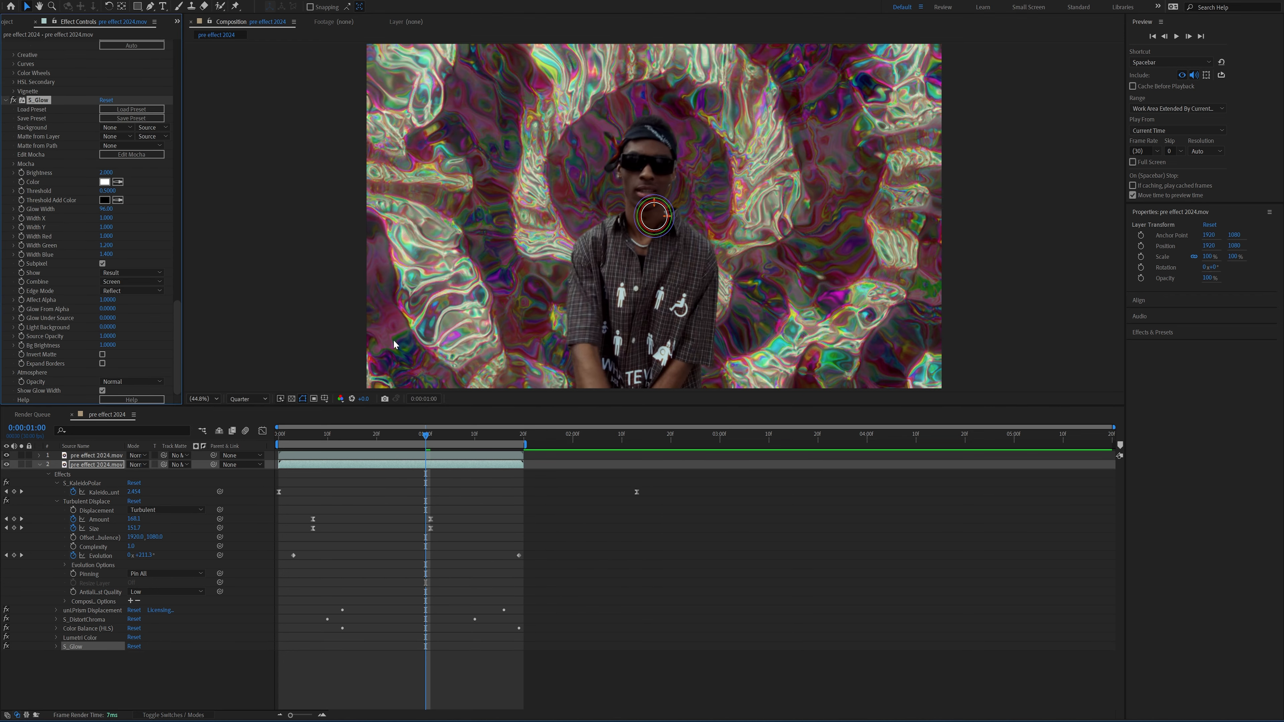
Create an adjustment layer above the footage and apply the S_Flicker effect to it
{"action": "right_click", "coordinate": [415, 500]}
{"action": "mouse_move", "coordinate": [446, 509]}
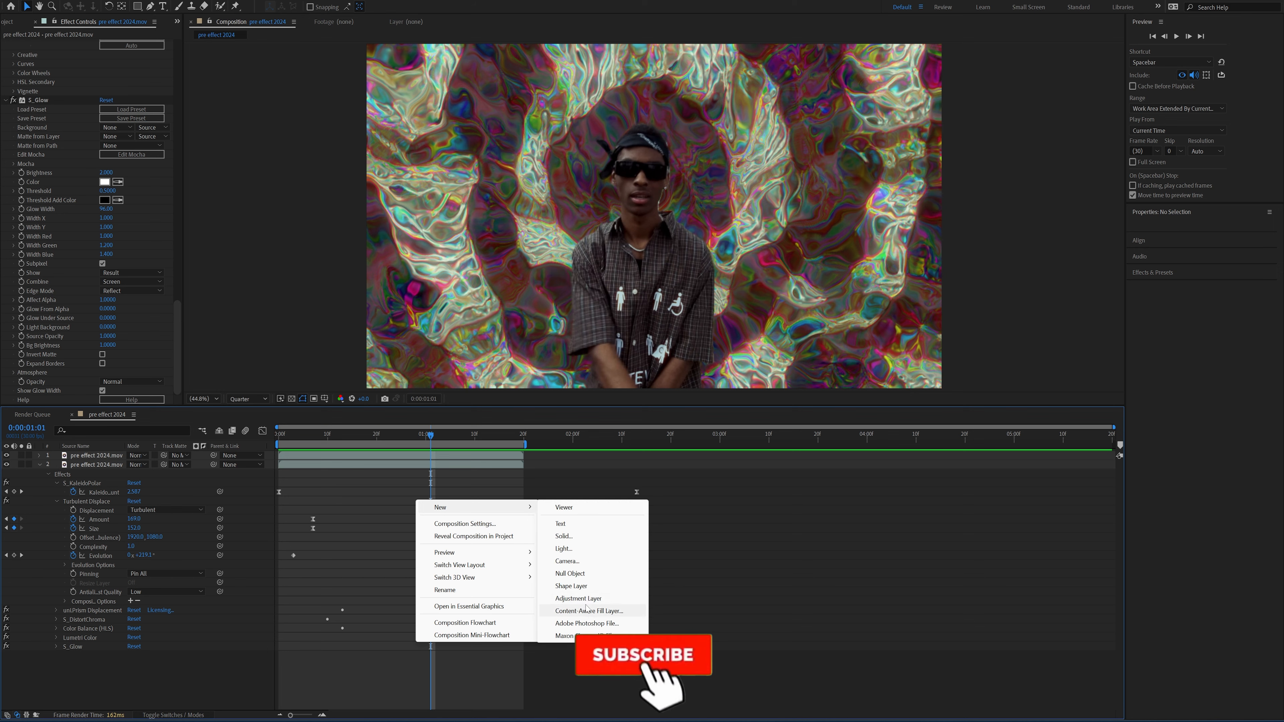
{"action": "left_click", "coordinate": [578, 598]}
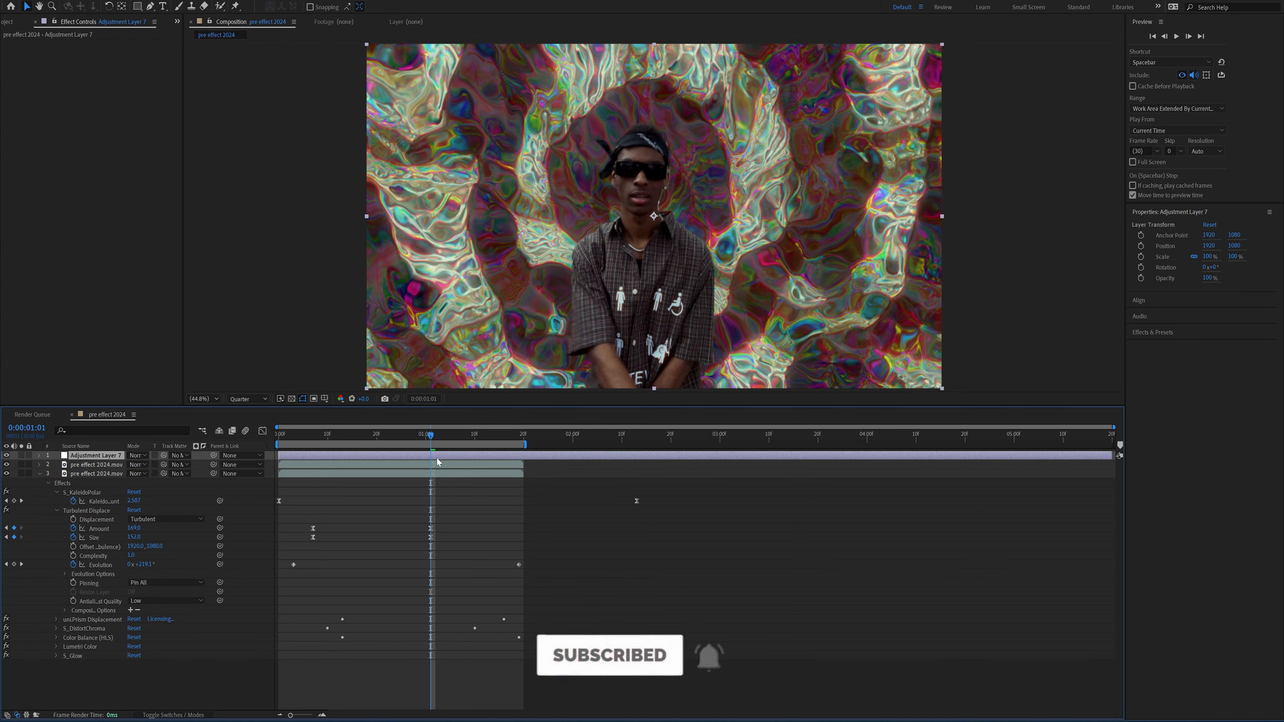
{"action": "key", "text": "ctrl+space"}
{"action": "type", "text": "flicker"}
{"action": "key", "text": "Return"}
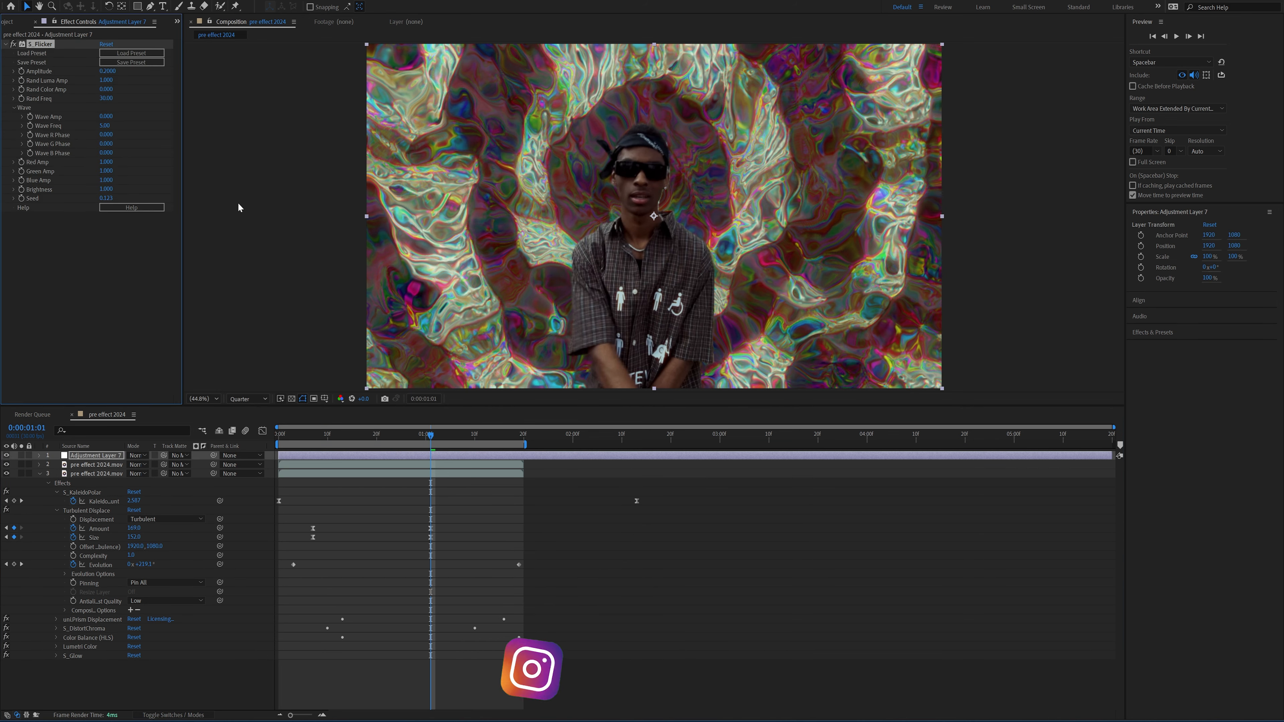
Set S_Flicker's Amplitude to 0.1 and scrub the timeline to check the flicker
{"action": "left_click", "coordinate": [106, 71]}
{"action": "type", "text": "0.1"}
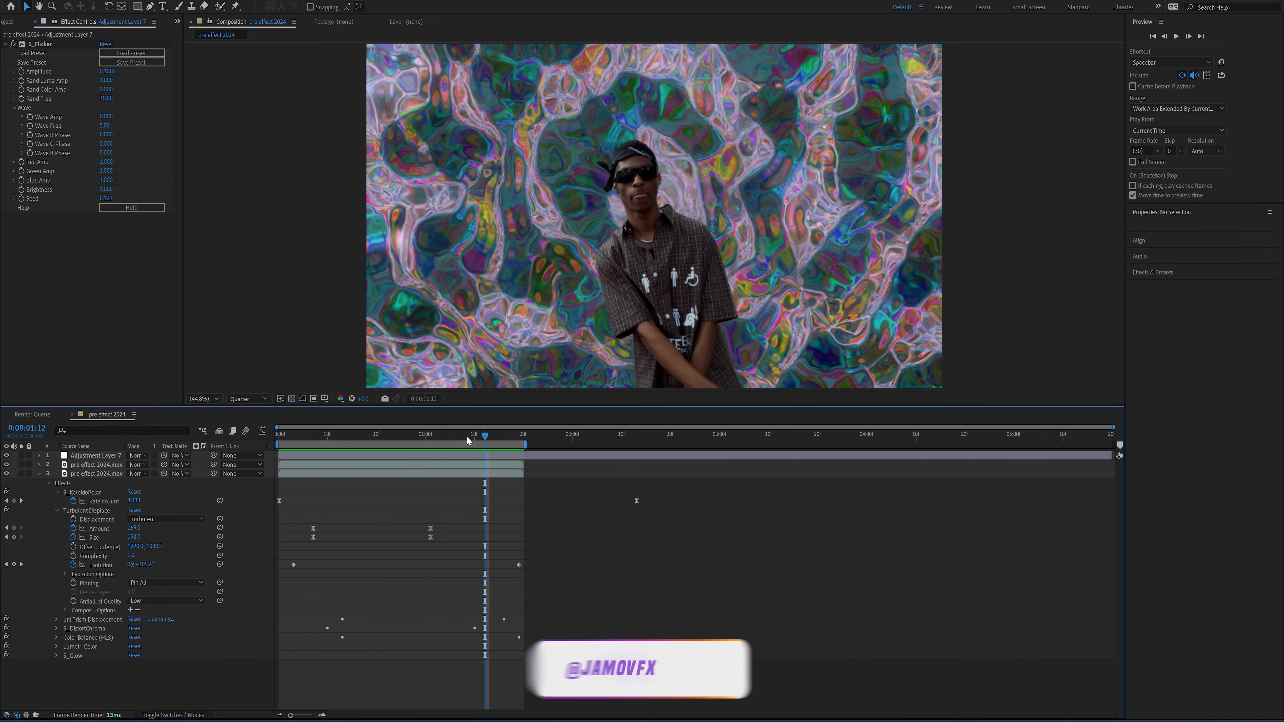
{"action": "left_click", "coordinate": [464, 436]}
{"action": "left_click_drag", "start_coordinate": [464, 437], "coordinate": [475, 438]}
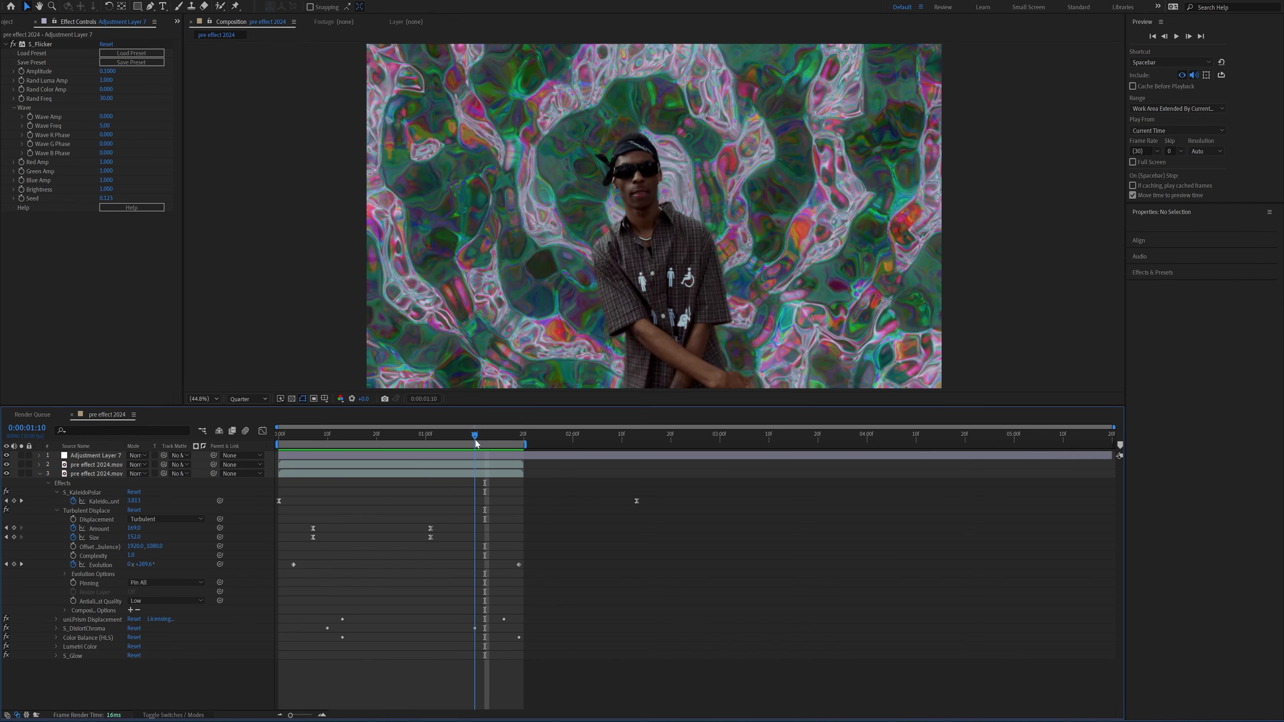
Try the RSMB motion blur effect on a second adjustment layer and delete that layer
{"action": "left_click", "coordinate": [508, 455]}
{"action": "right_click", "coordinate": [198, 673]}
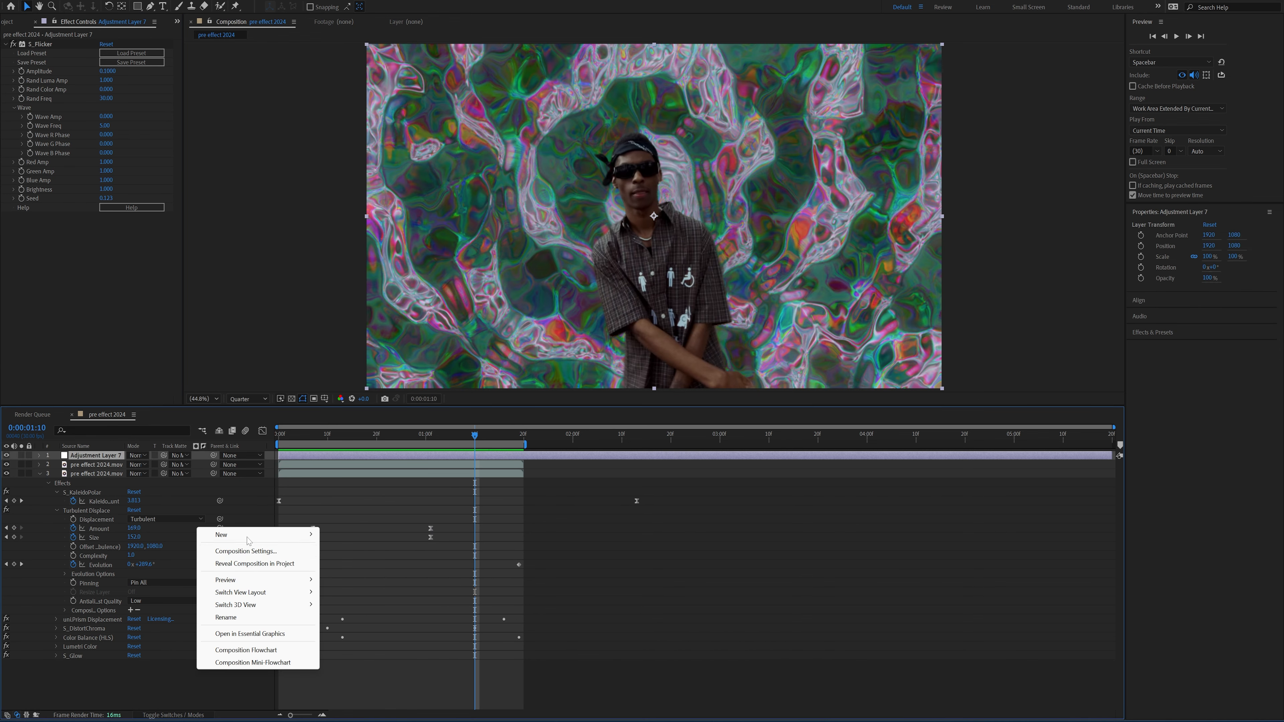
{"action": "mouse_move", "coordinate": [217, 539]}
{"action": "left_click", "coordinate": [354, 626]}
{"action": "key", "text": "ctrl+space"}
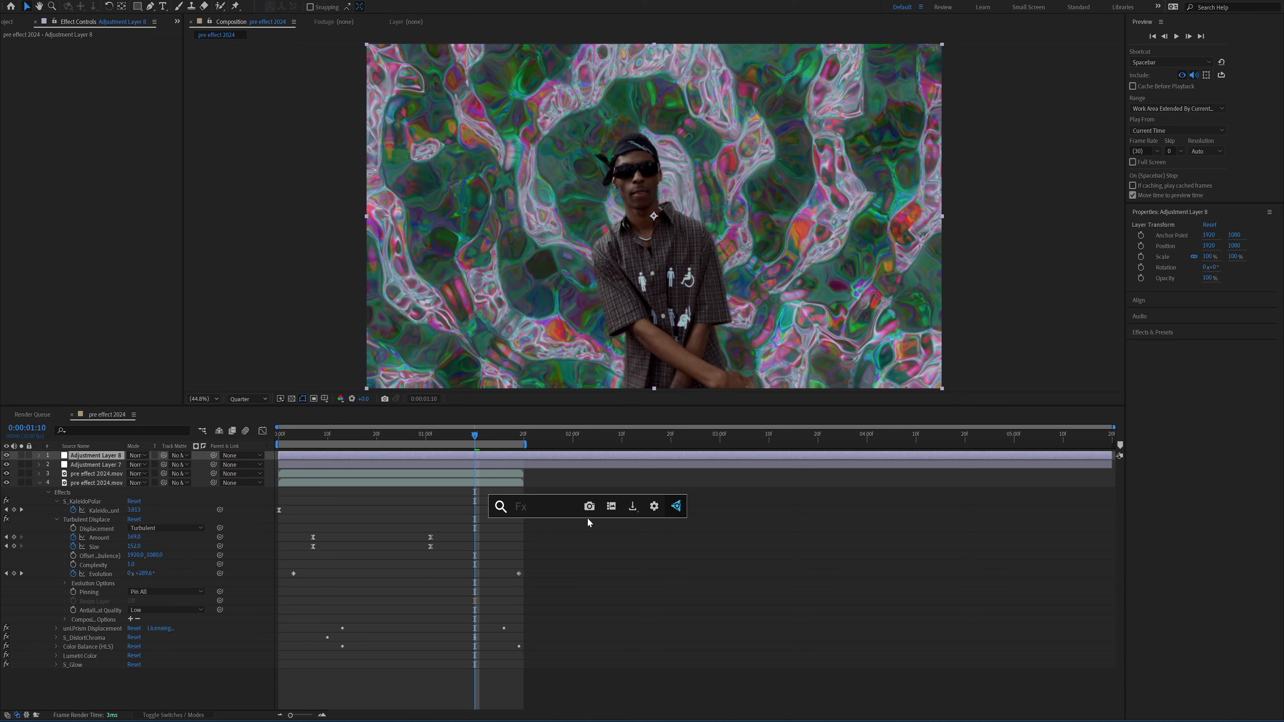
{"action": "type", "text": "rsmb"}
{"action": "key", "text": "Down"}
{"action": "key", "text": "Return"}
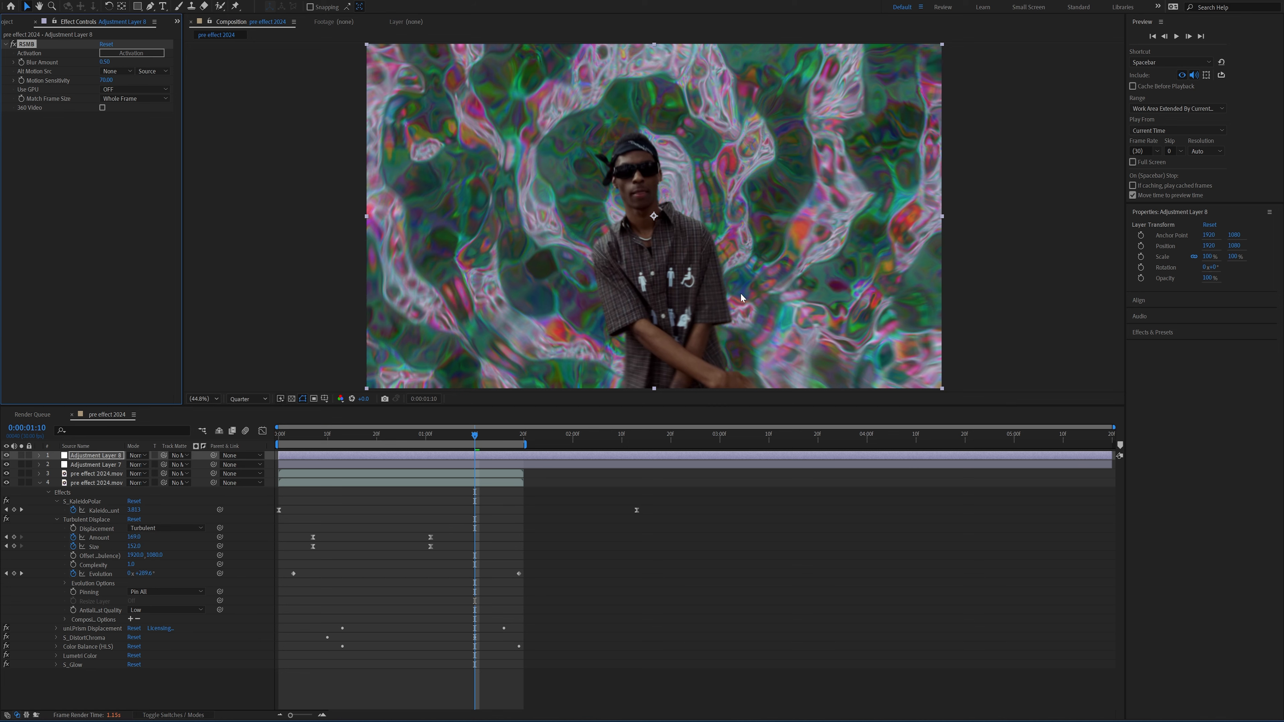
{"action": "key", "text": "Delete"}
Scrub through the composition to review the combined background effects up to about 0:00:01:11
{"action": "left_click_drag", "start_coordinate": [300, 434], "coordinate": [435, 435]}
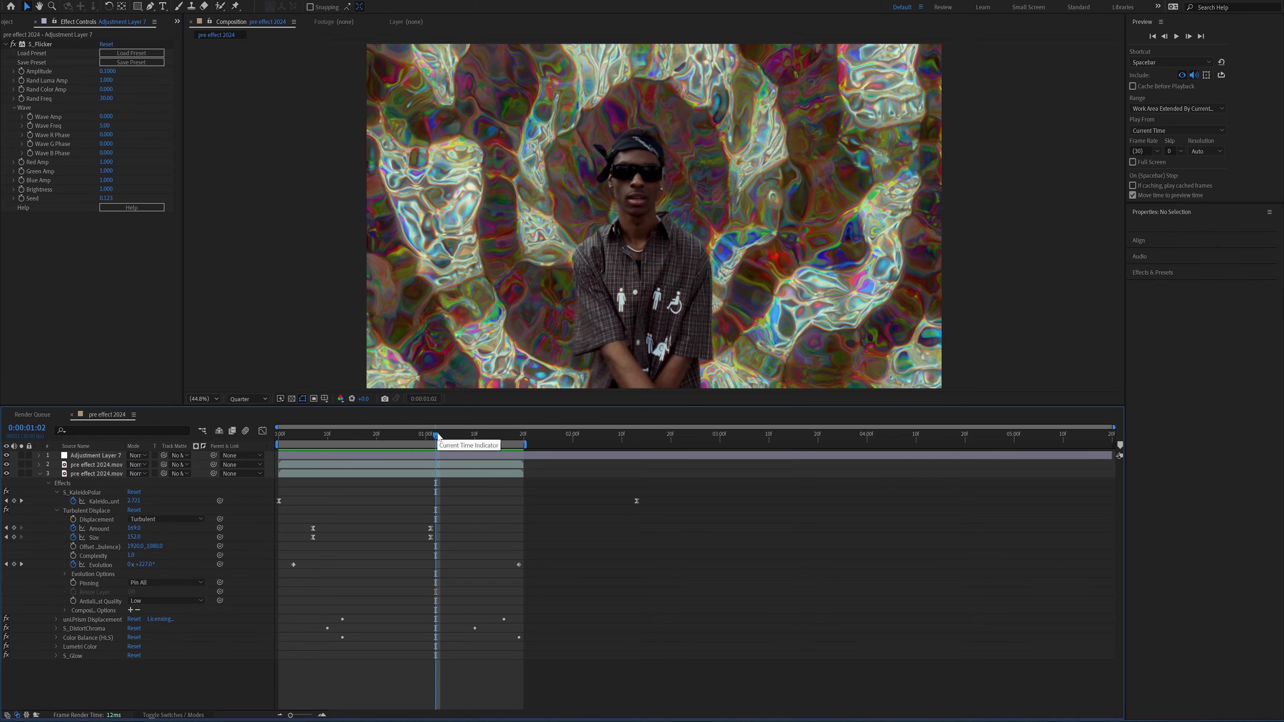
{"action": "left_click_drag", "start_coordinate": [438, 436], "coordinate": [479, 435]}
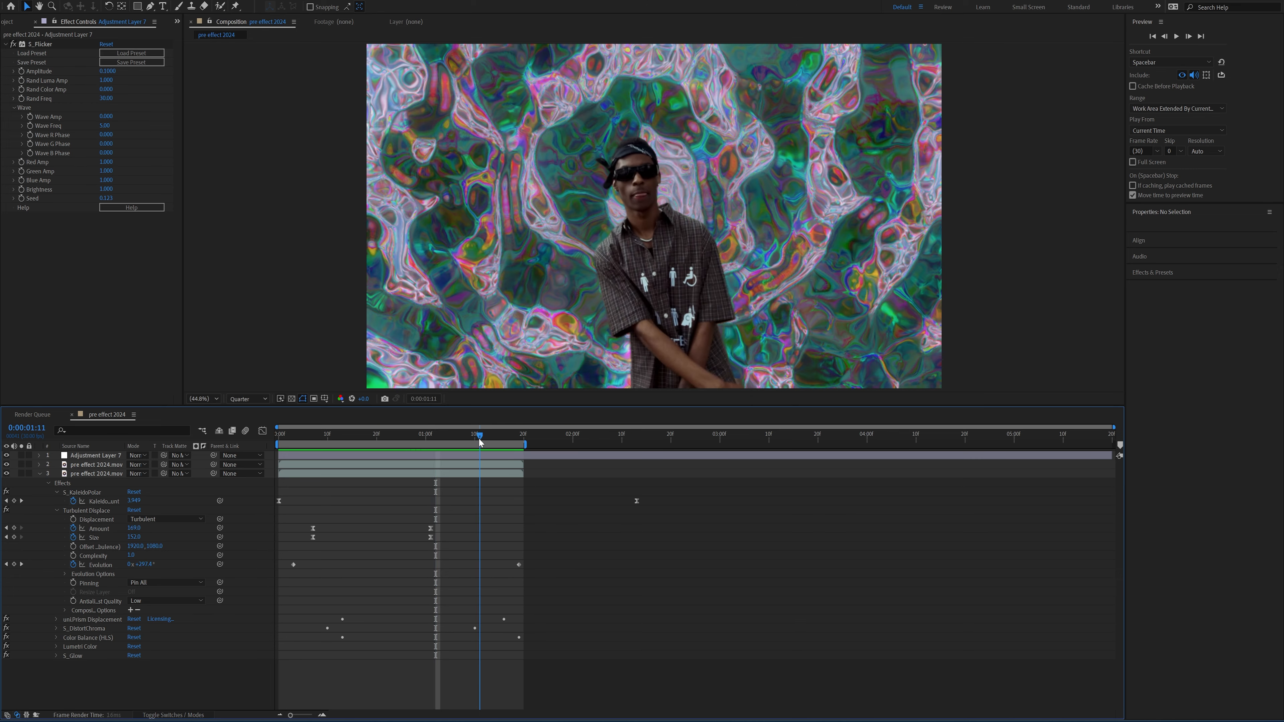
{"action": "left_click", "coordinate": [477, 458]}
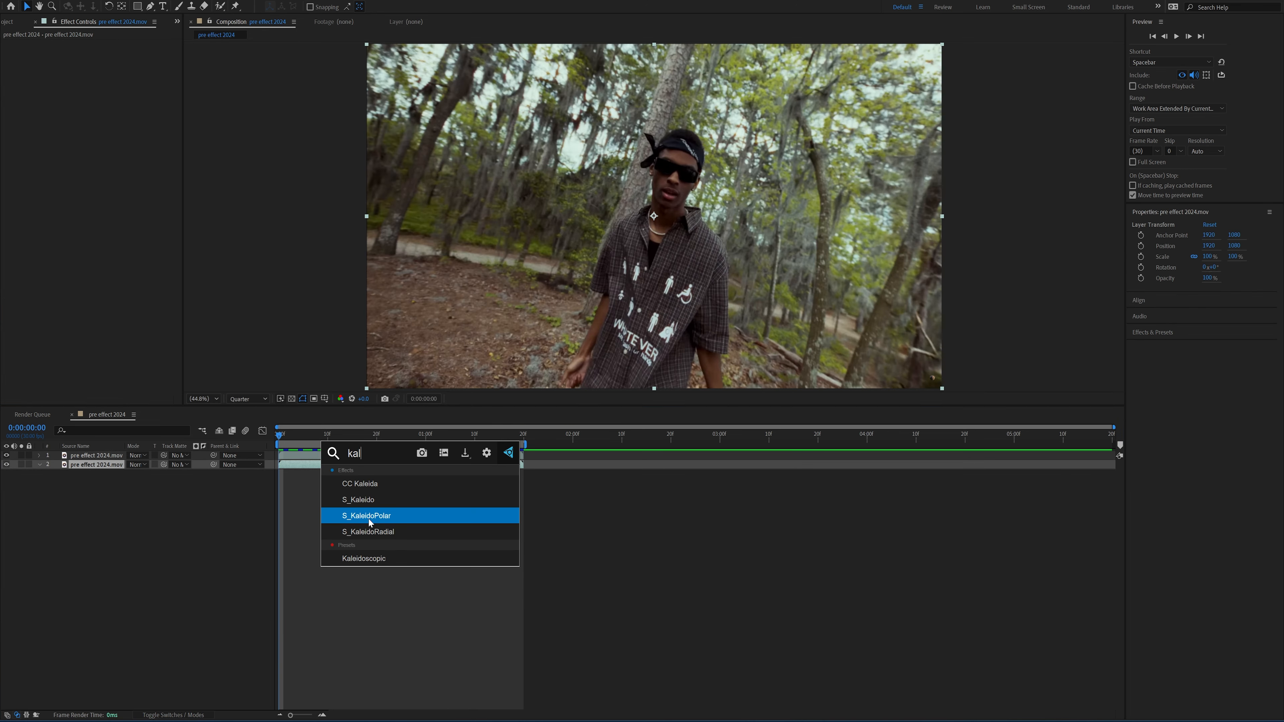
Apply S_KaleidoRadial to the clean lower footage layer and keyframe its Kaleido Amount at 0 at 0:00:00:00
{"action": "left_click", "coordinate": [363, 531]}
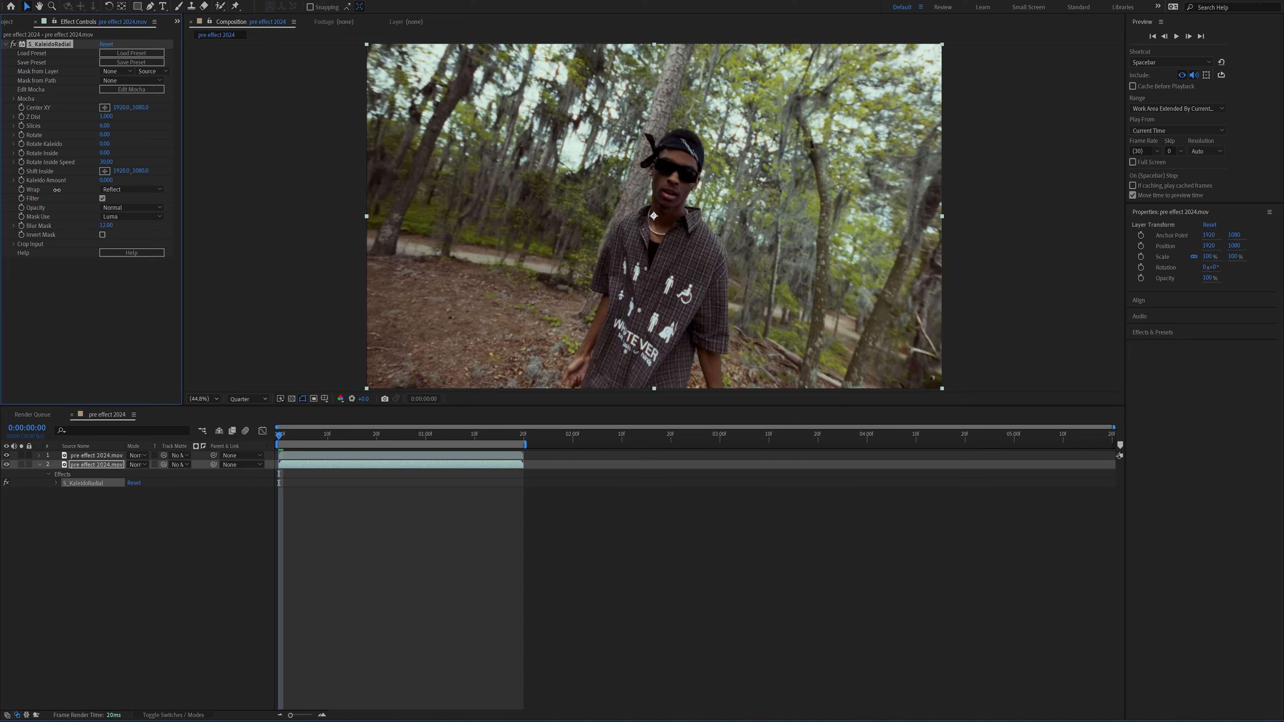
{"action": "right_click", "coordinate": [102, 180]}
{"action": "left_click", "coordinate": [108, 191]}
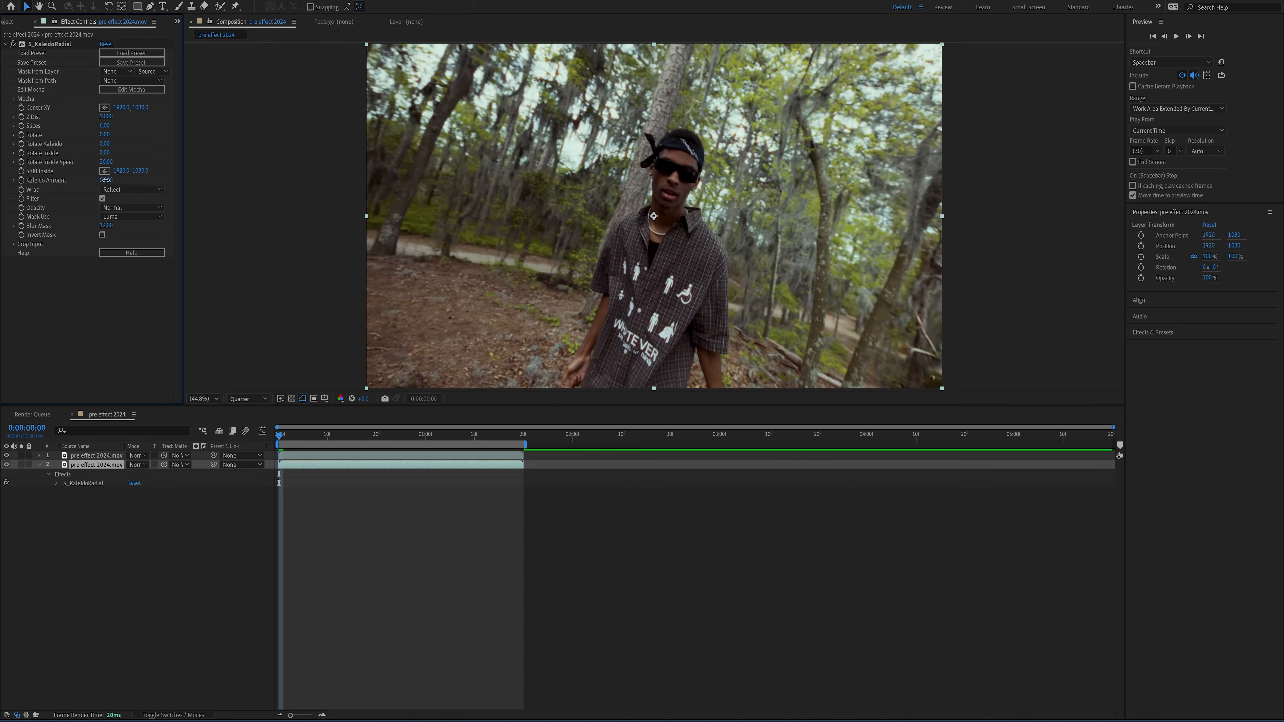
{"action": "left_click_drag", "start_coordinate": [106, 180], "coordinate": [211, 185]}
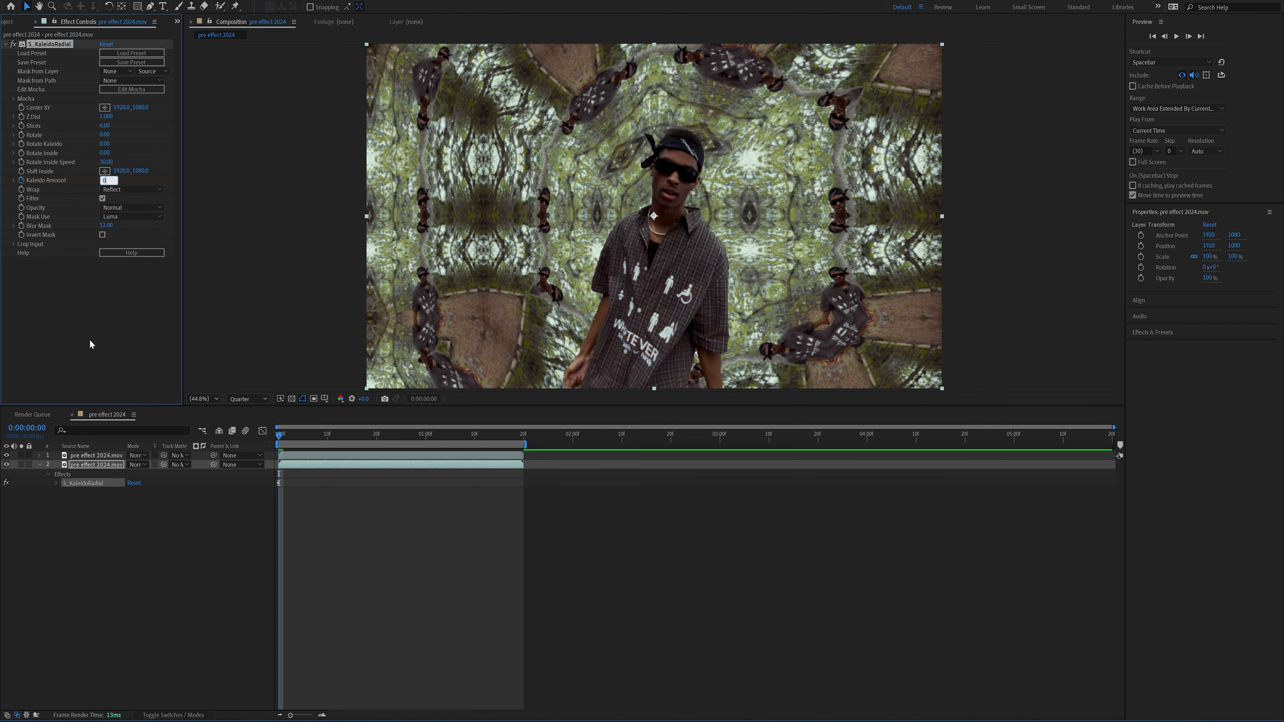
Raise S_KaleidoRadial's Kaleido Amount to about 2.1 at 0:00:00:26
{"action": "left_click", "coordinate": [401, 436]}
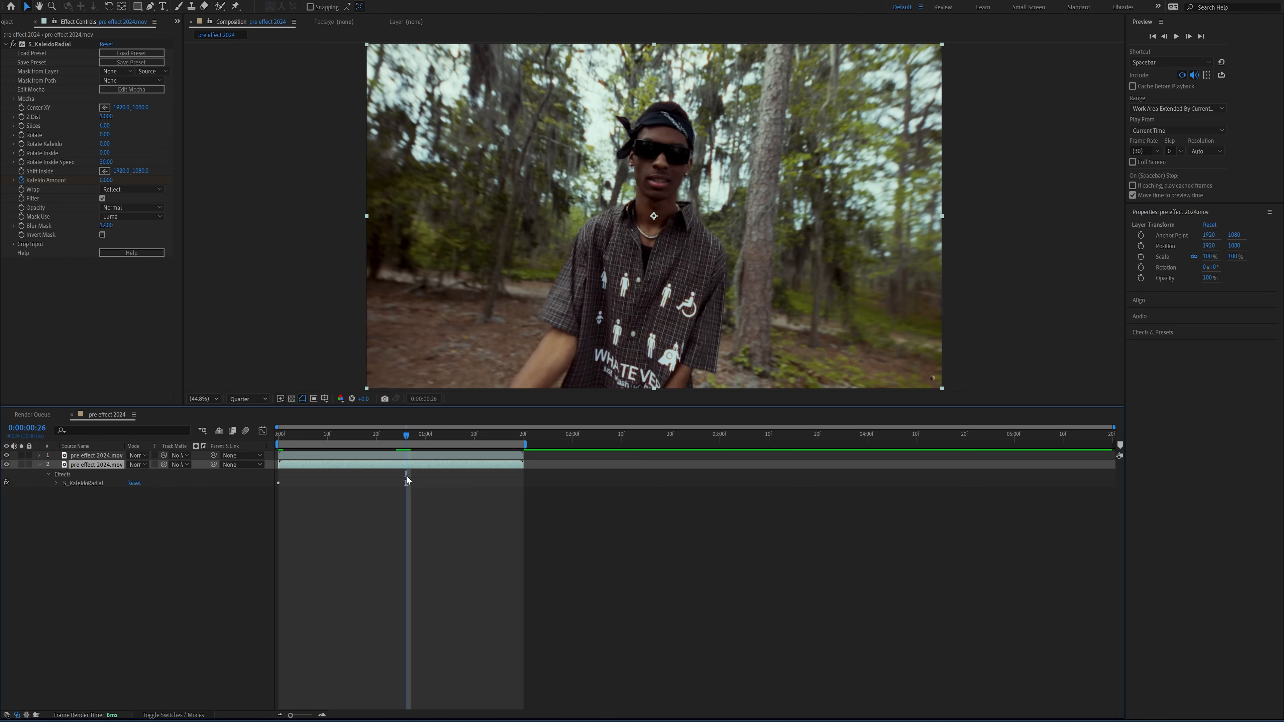
{"action": "left_click", "coordinate": [407, 480]}
{"action": "left_click_drag", "start_coordinate": [108, 181], "coordinate": [248, 220]}
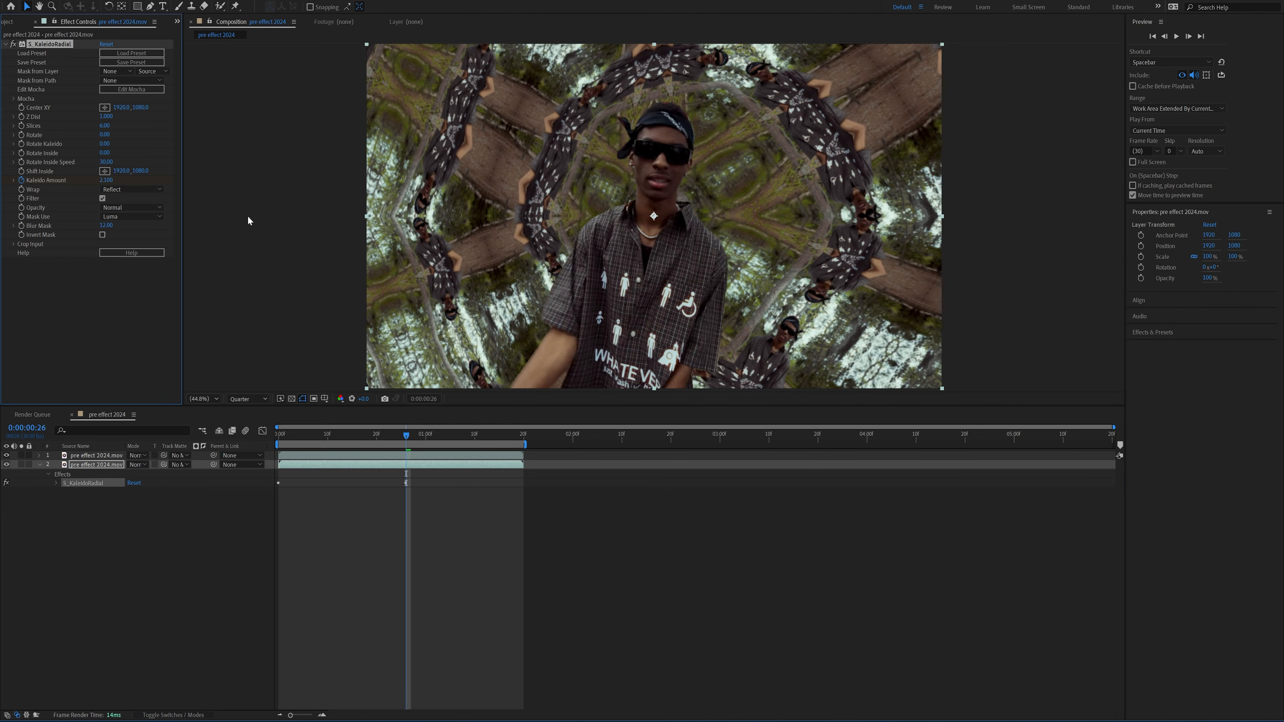
Set Kaleido Amount to 0 at 0:00:01:19 and ease all three of its keyframes
{"action": "left_click", "coordinate": [521, 437]}
{"action": "left_click", "coordinate": [107, 178]}
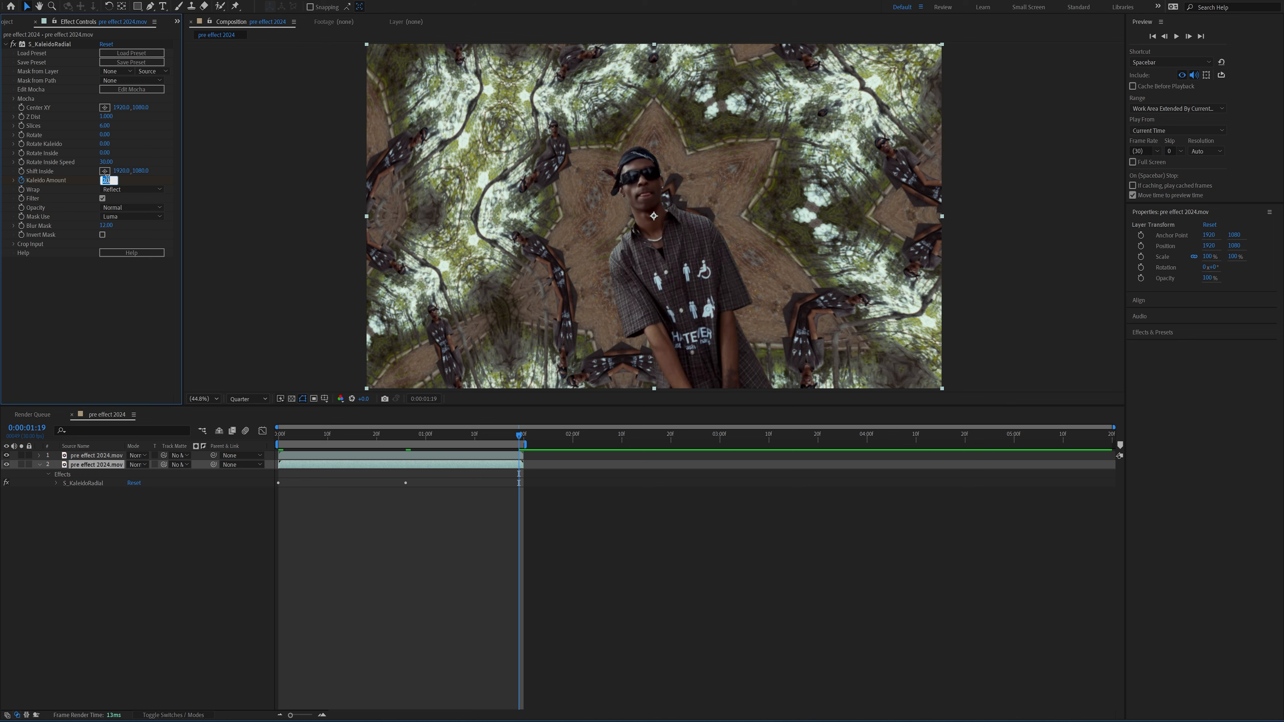
{"action": "left_click", "coordinate": [80, 290]}
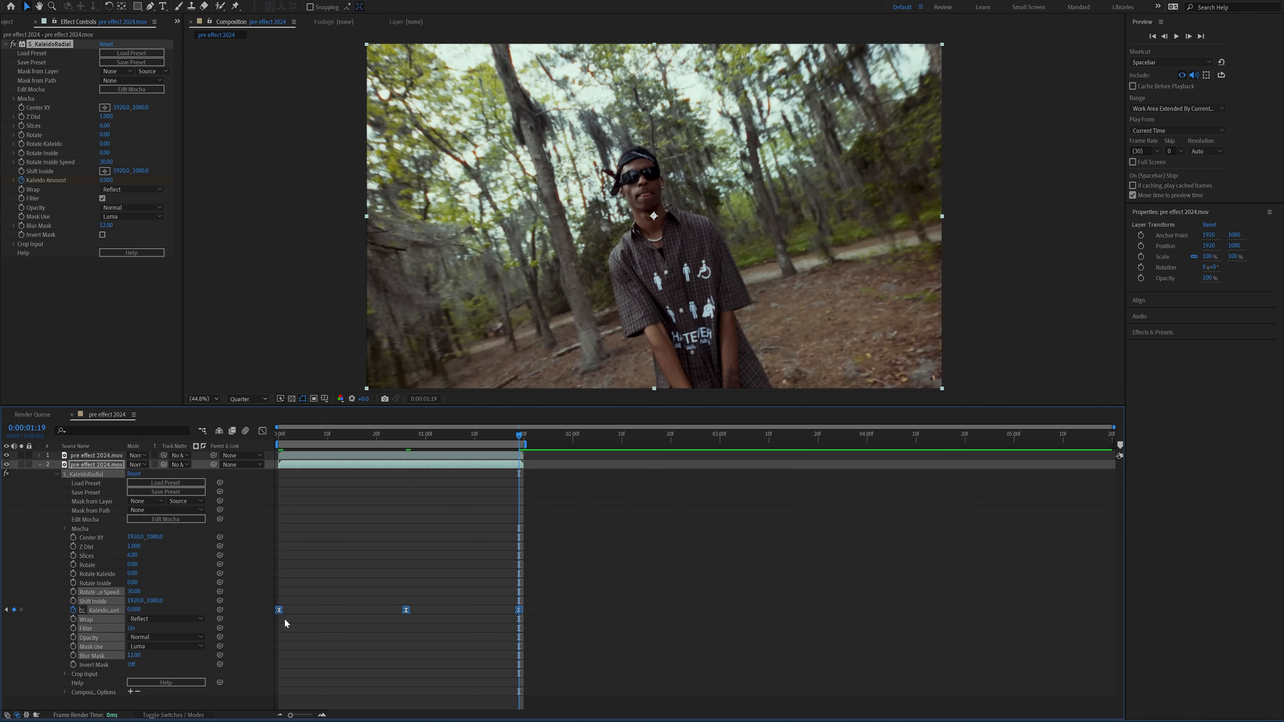
{"action": "left_click", "coordinate": [394, 607]}
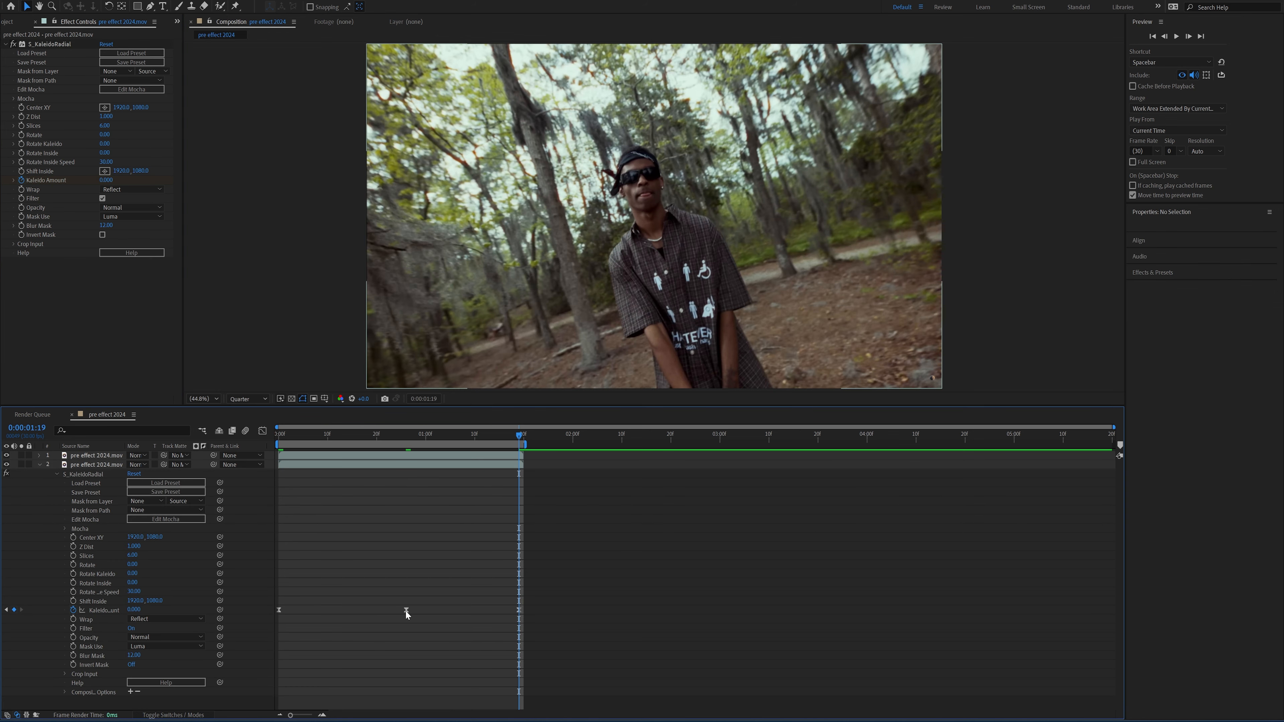
Move Kaleido Amount's peak keyframe earlier to 0:00:00:19 and its final keyframe to 0:00:01:11, and preview the animation
{"action": "left_click_drag", "start_coordinate": [406, 610], "coordinate": [373, 611]}
{"action": "left_click", "coordinate": [446, 574]}
{"action": "left_click_drag", "start_coordinate": [519, 611], "coordinate": [499, 609]}
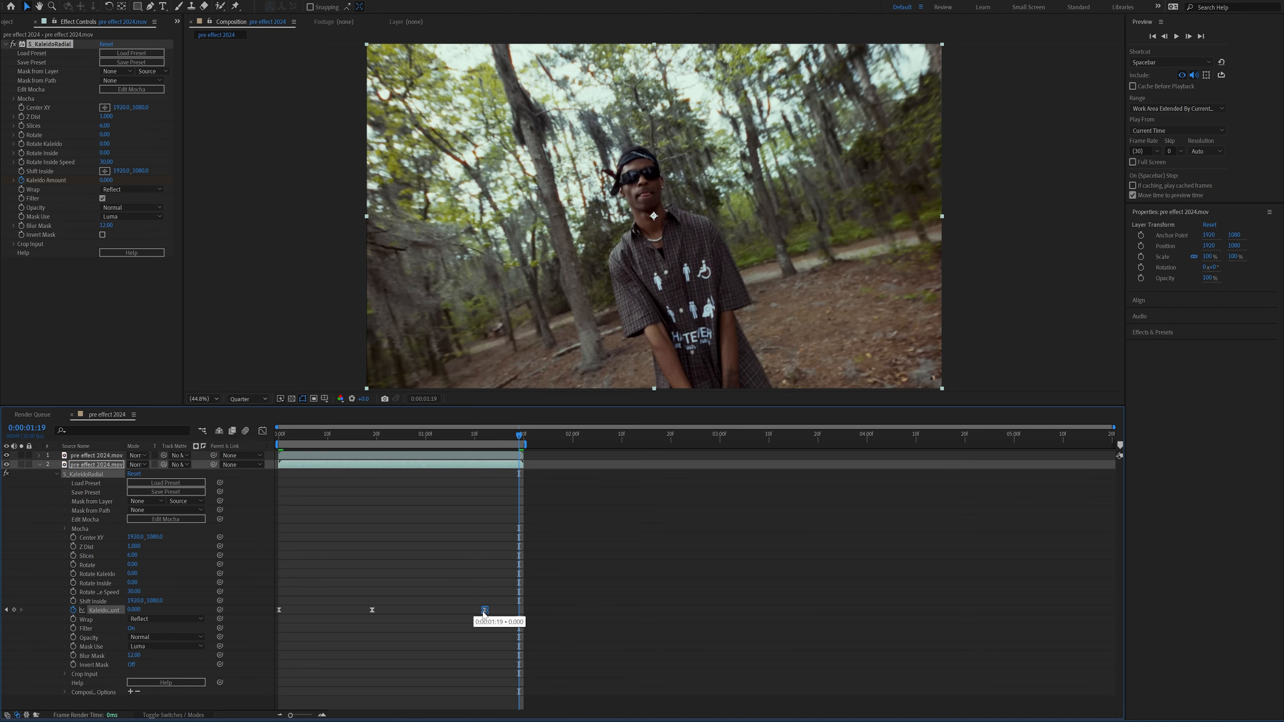
{"action": "left_click", "coordinate": [479, 587]}
{"action": "left_click_drag", "start_coordinate": [488, 443], "coordinate": [519, 442]}
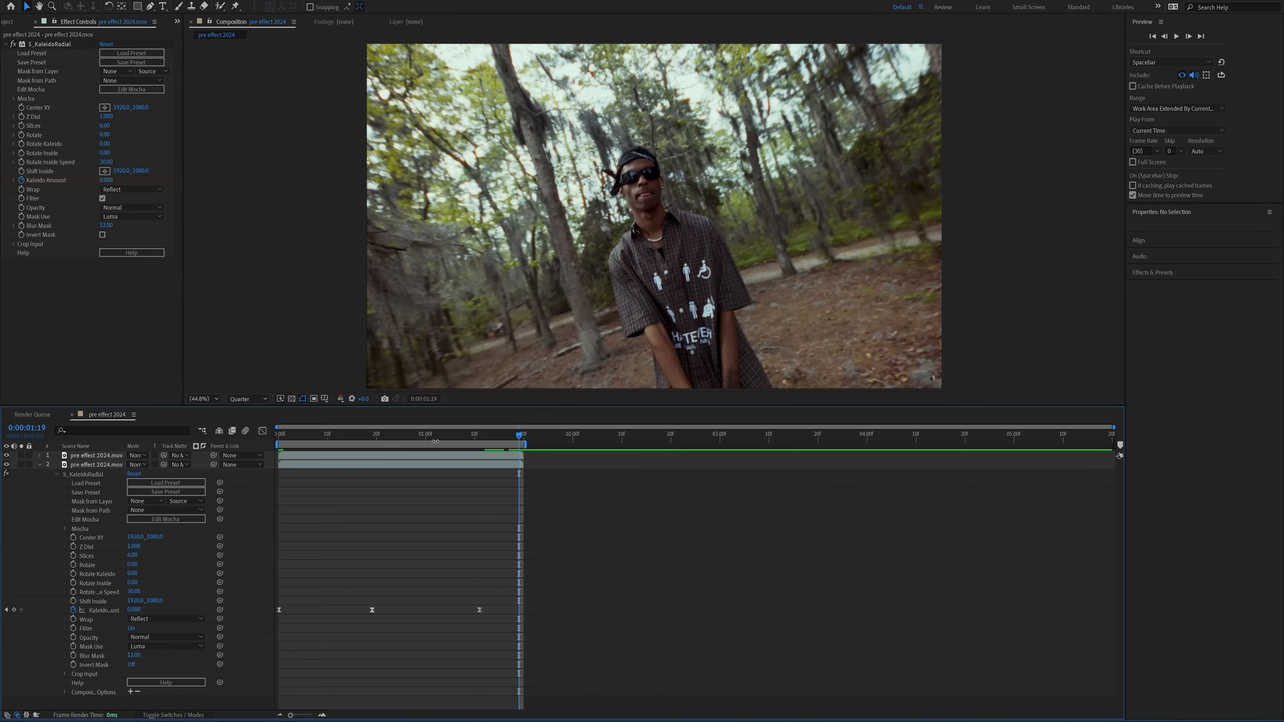
{"action": "key", "text": "space"}
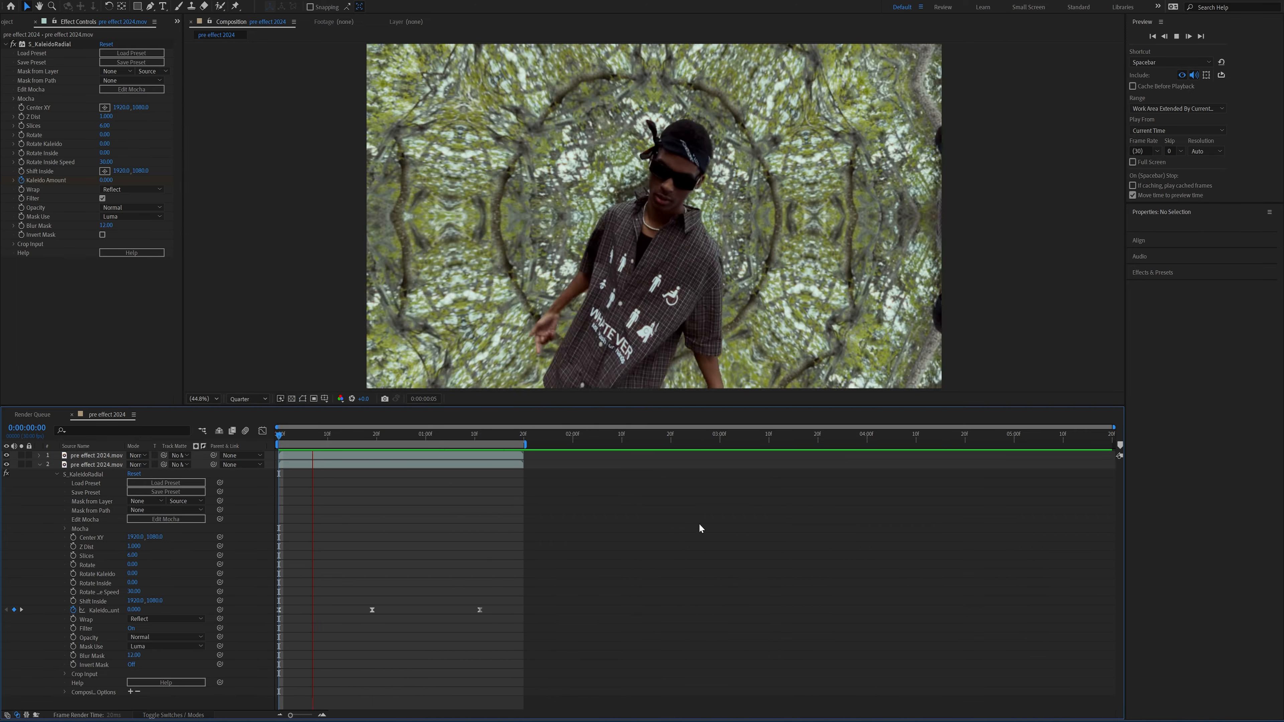
{"action": "key", "text": "space"}
Apply uni.Prism Displacement to the lower footage layer and keyframe its Glass Refraction at about 1.3 at 0:00:00:19
{"action": "left_click", "coordinate": [507, 466]}
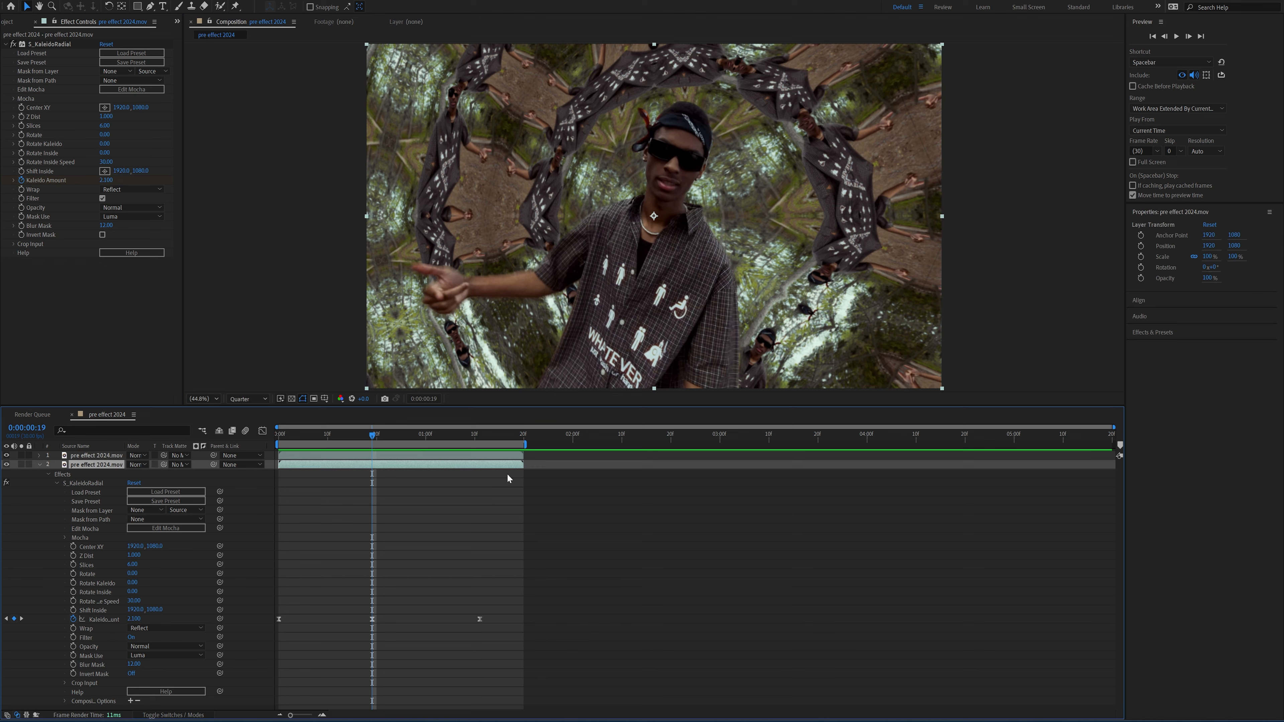
{"action": "key", "text": "ctrl+space"}
{"action": "type", "text": "prism"}
{"action": "key", "text": "Return"}
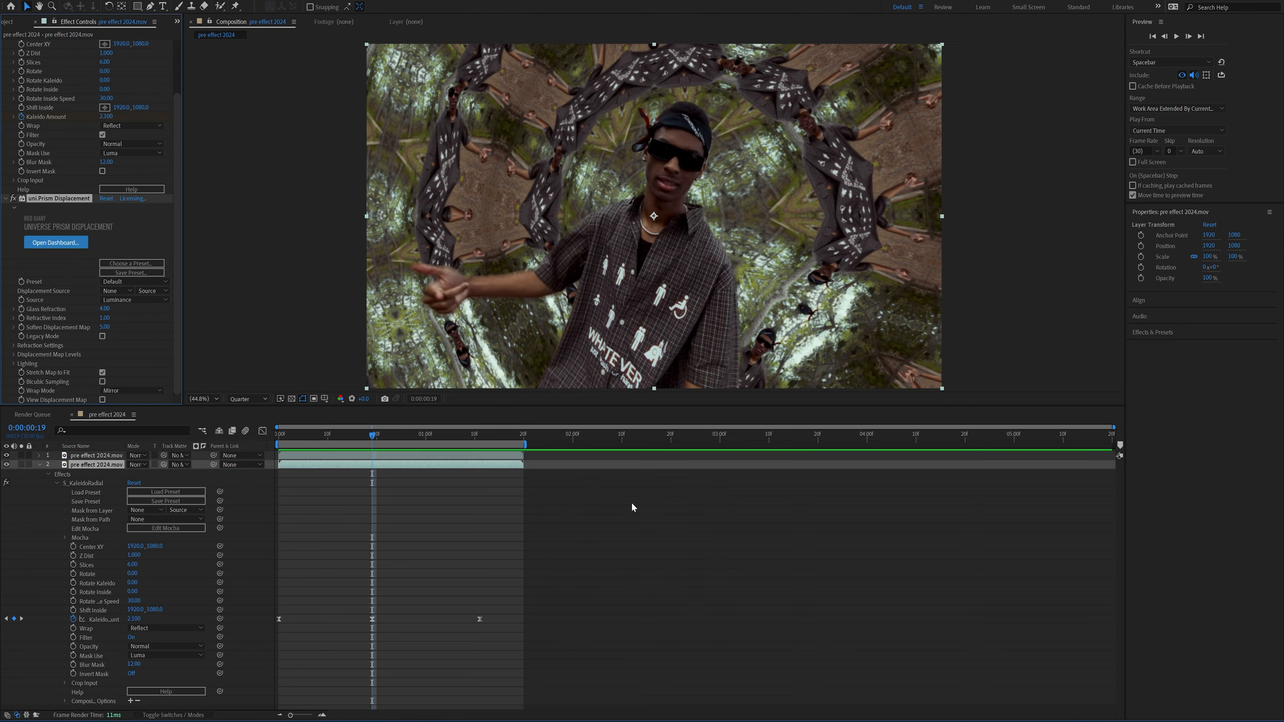
{"action": "left_click", "coordinate": [21, 309]}
{"action": "left_click_drag", "start_coordinate": [105, 309], "coordinate": [91, 309]}
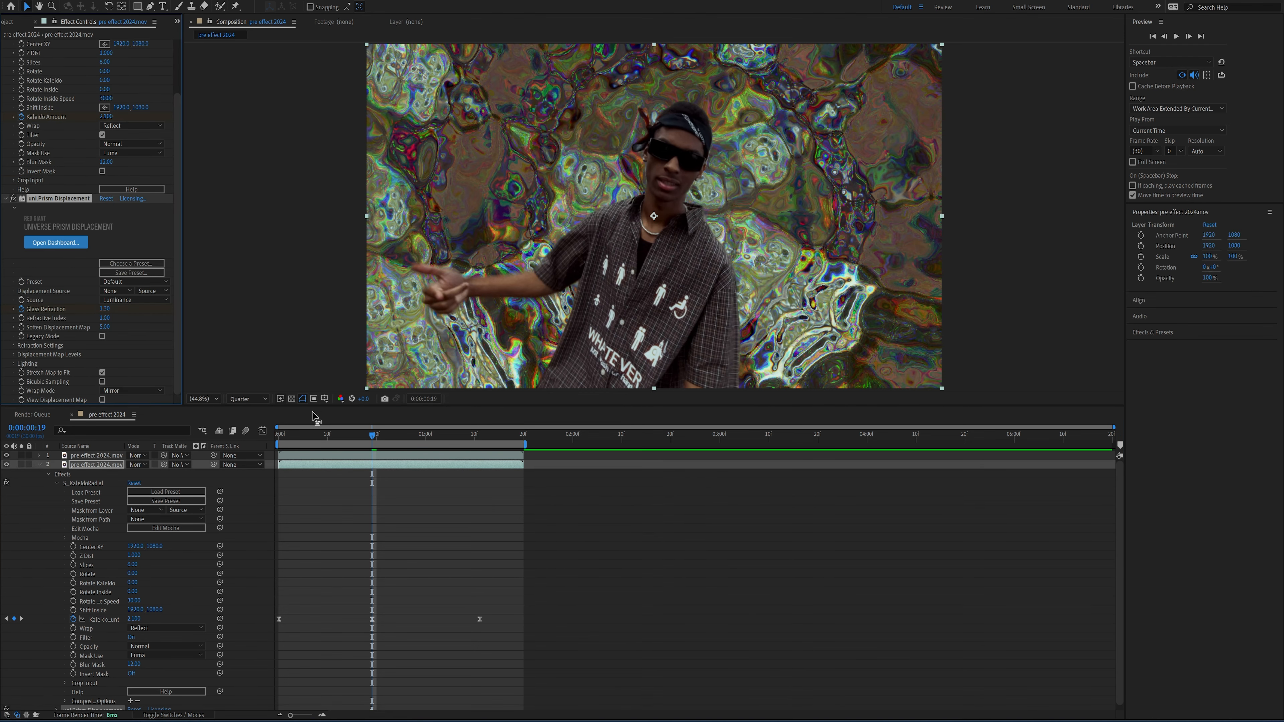
Set Prism Displacement's Glass Refraction to 0 at 0:00:00:00
{"action": "left_click", "coordinate": [188, 421]}
{"action": "key", "text": "Home"}
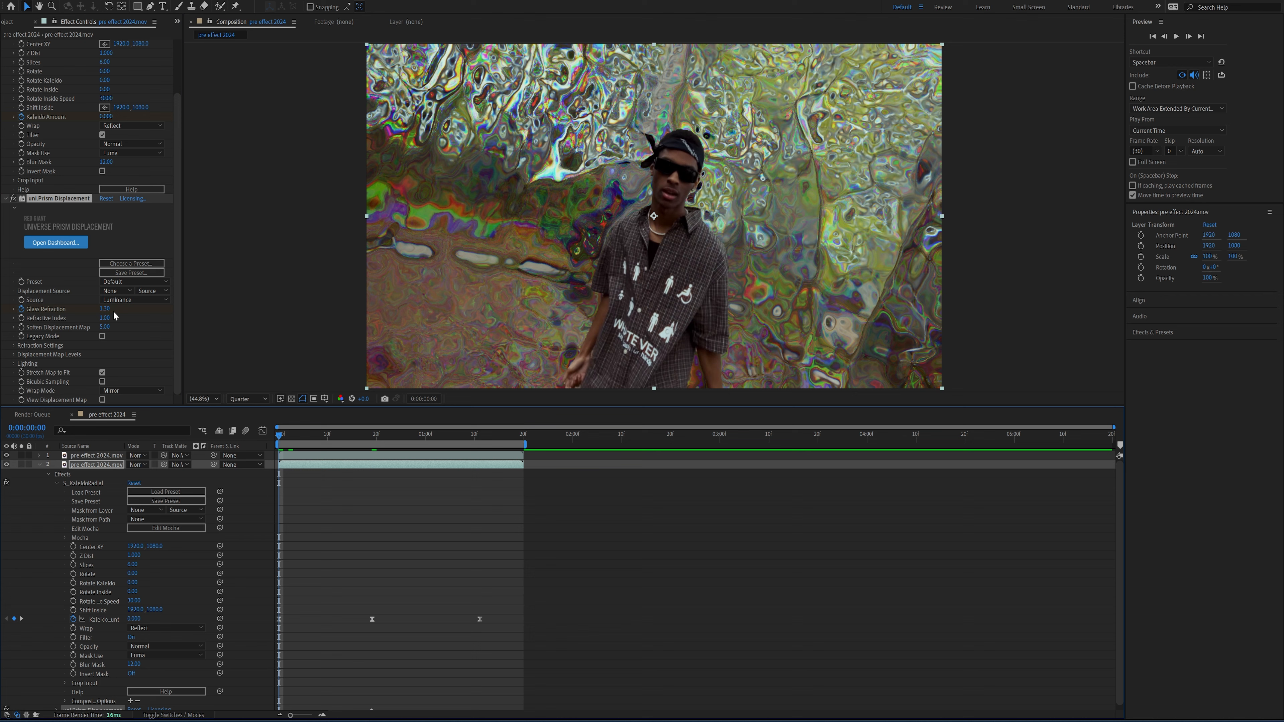
{"action": "left_click", "coordinate": [107, 308]}
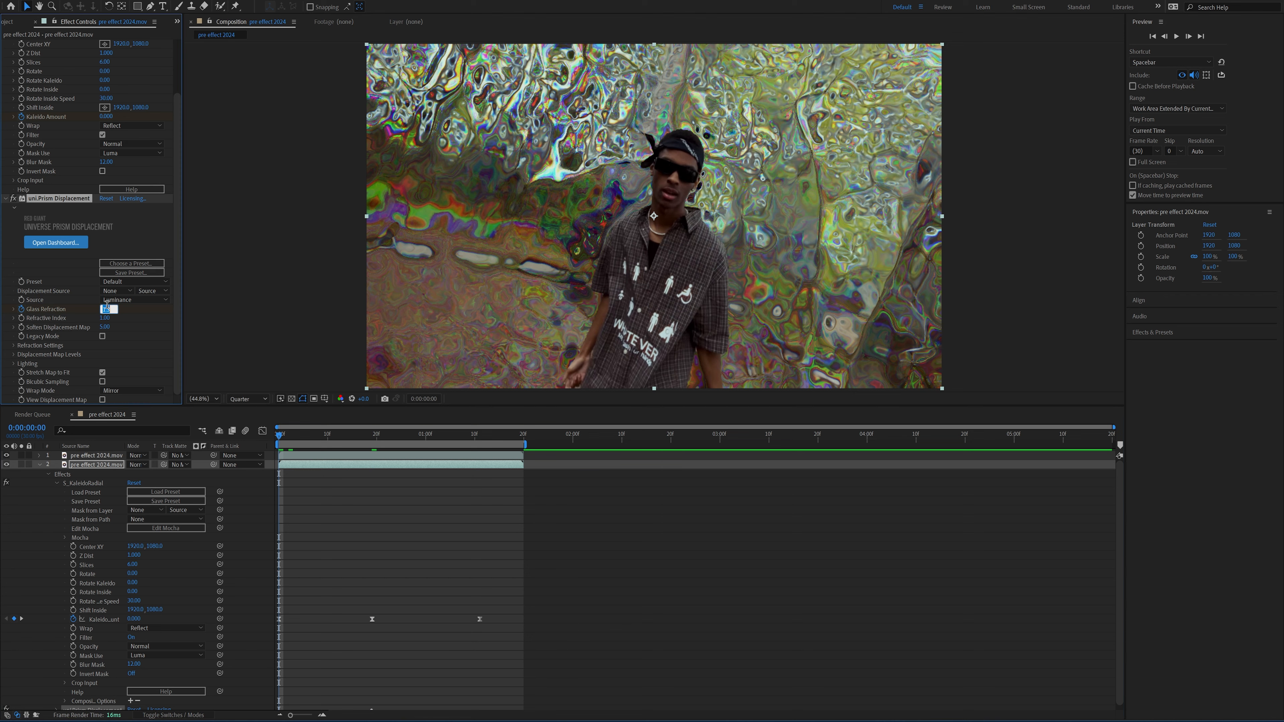
{"action": "type", "text": "0"}
{"action": "left_click", "coordinate": [139, 327]}
Set Glass Refraction to 0 at 0:00:01:12 and show only the layer's keyframed properties
{"action": "left_click", "coordinate": [485, 434]}
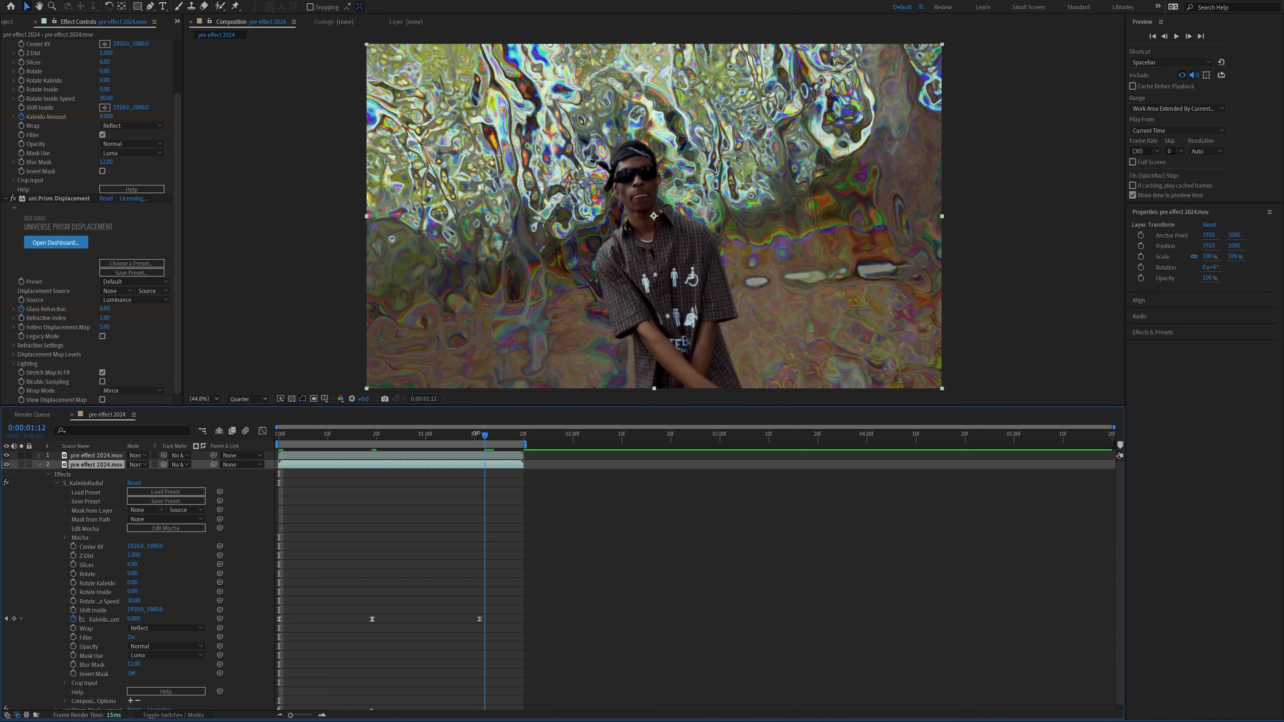
{"action": "left_click", "coordinate": [105, 309]}
{"action": "type", "text": "0"}
{"action": "key", "text": "Return"}
{"action": "key", "text": "u"}
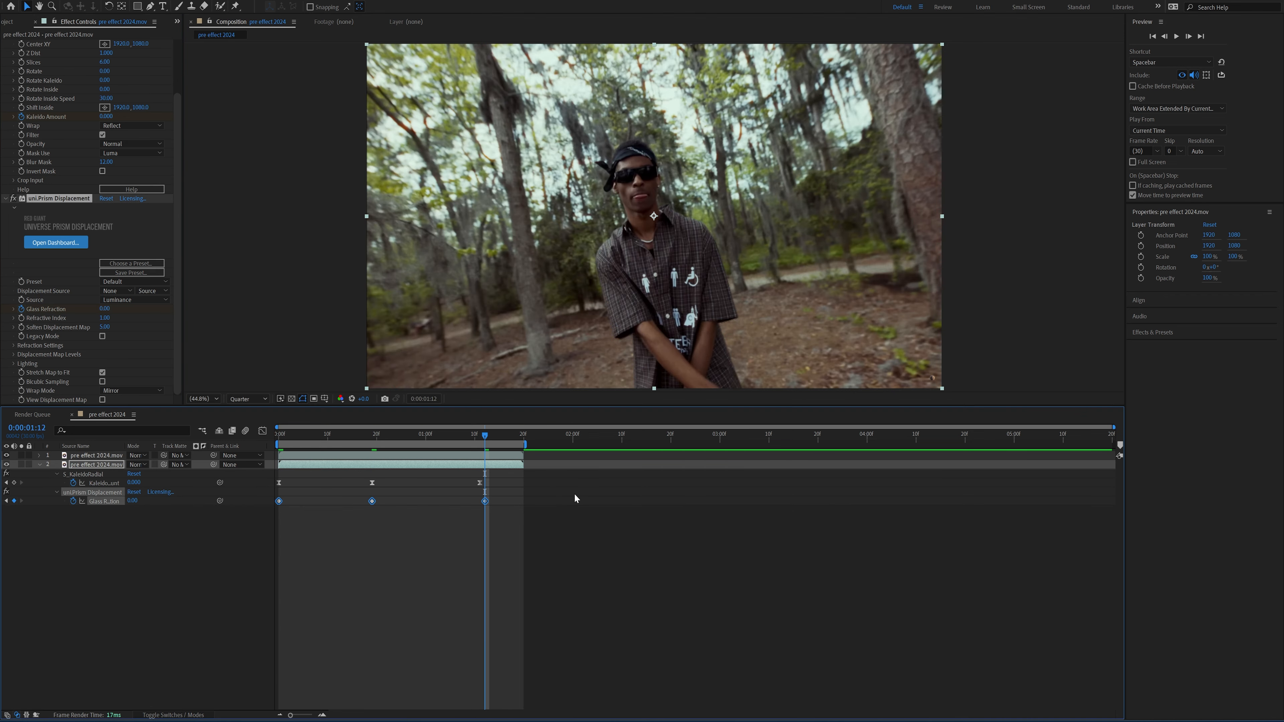
Apply Color Balance (HLS) to the lower footage layer and keyframe Hue from 0 at 0:00:00:00 to one full revolution at 0:00:01:11
{"action": "key", "text": "ctrl+space"}
{"action": "type", "text": "hls"}
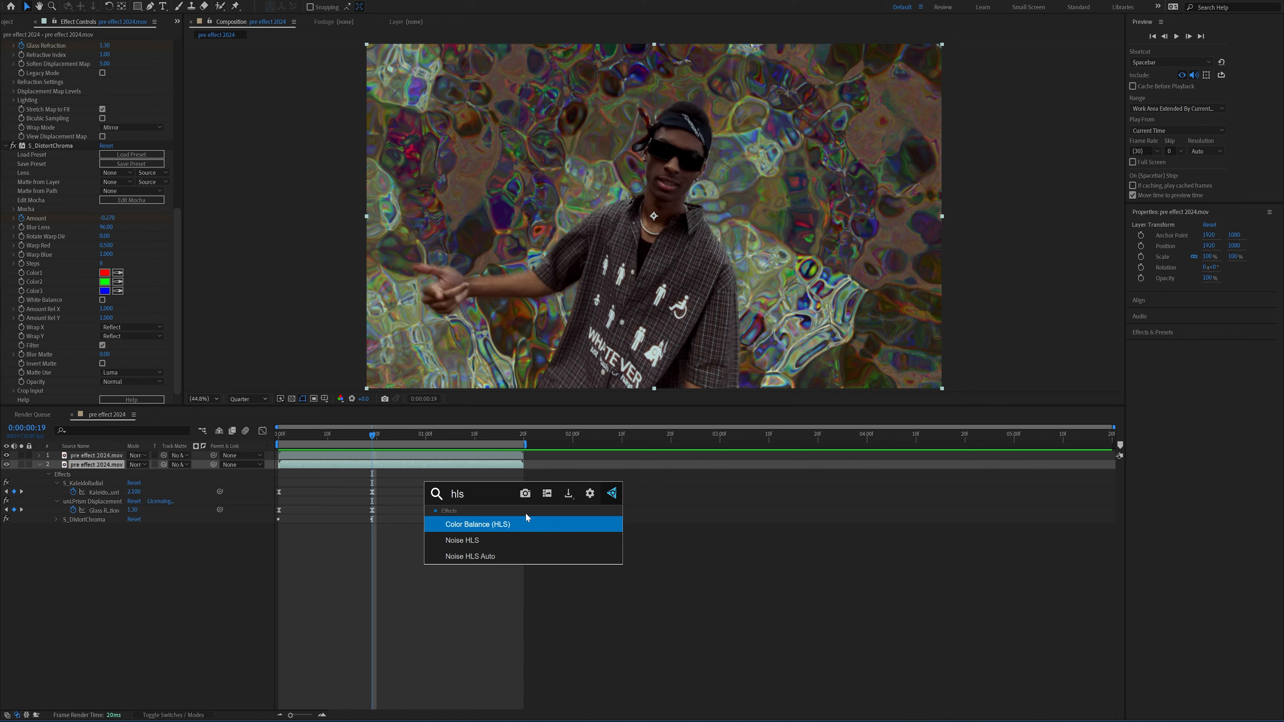
{"action": "key", "text": "Return"}
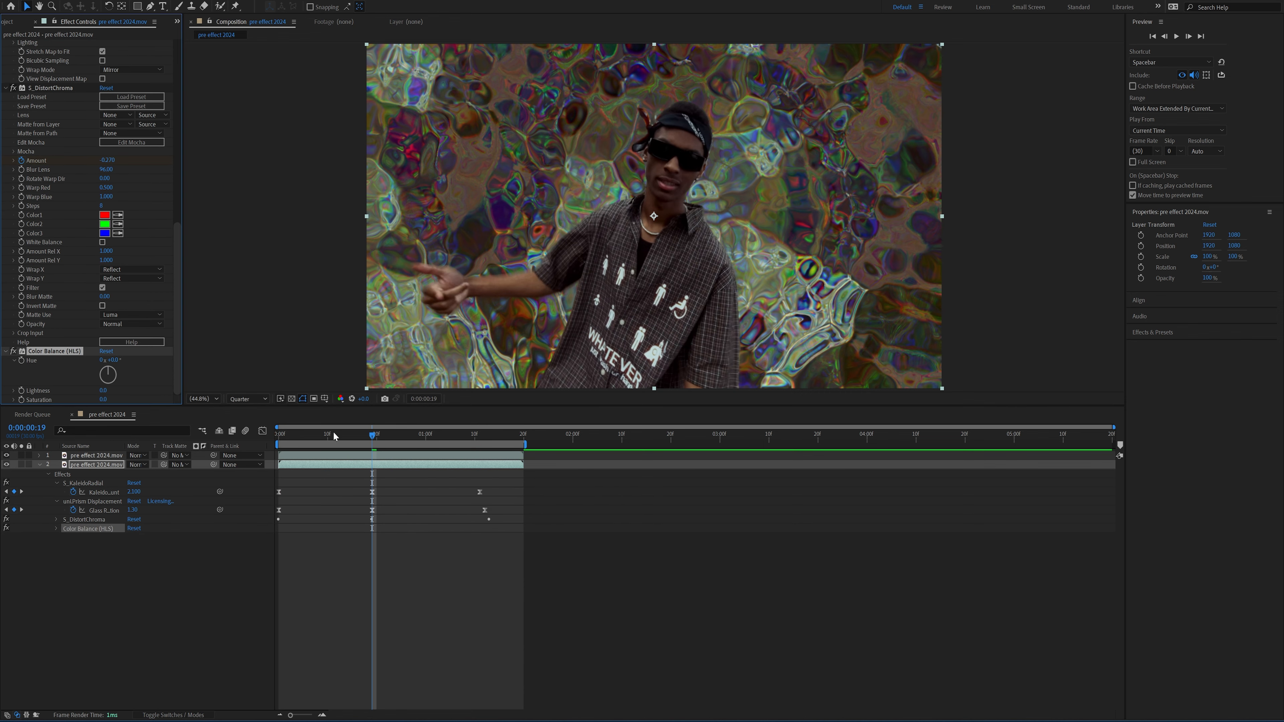
{"action": "key", "text": "Home"}
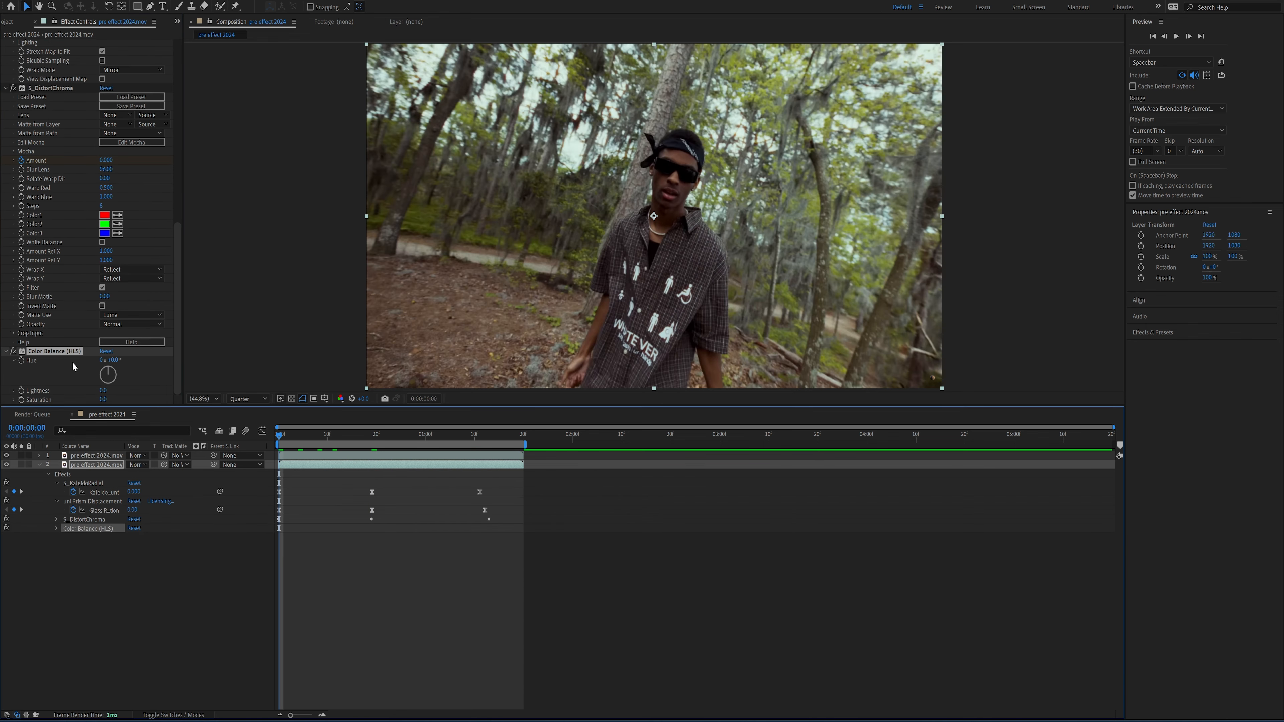
{"action": "left_click", "coordinate": [26, 368]}
{"action": "left_click", "coordinate": [480, 438]}
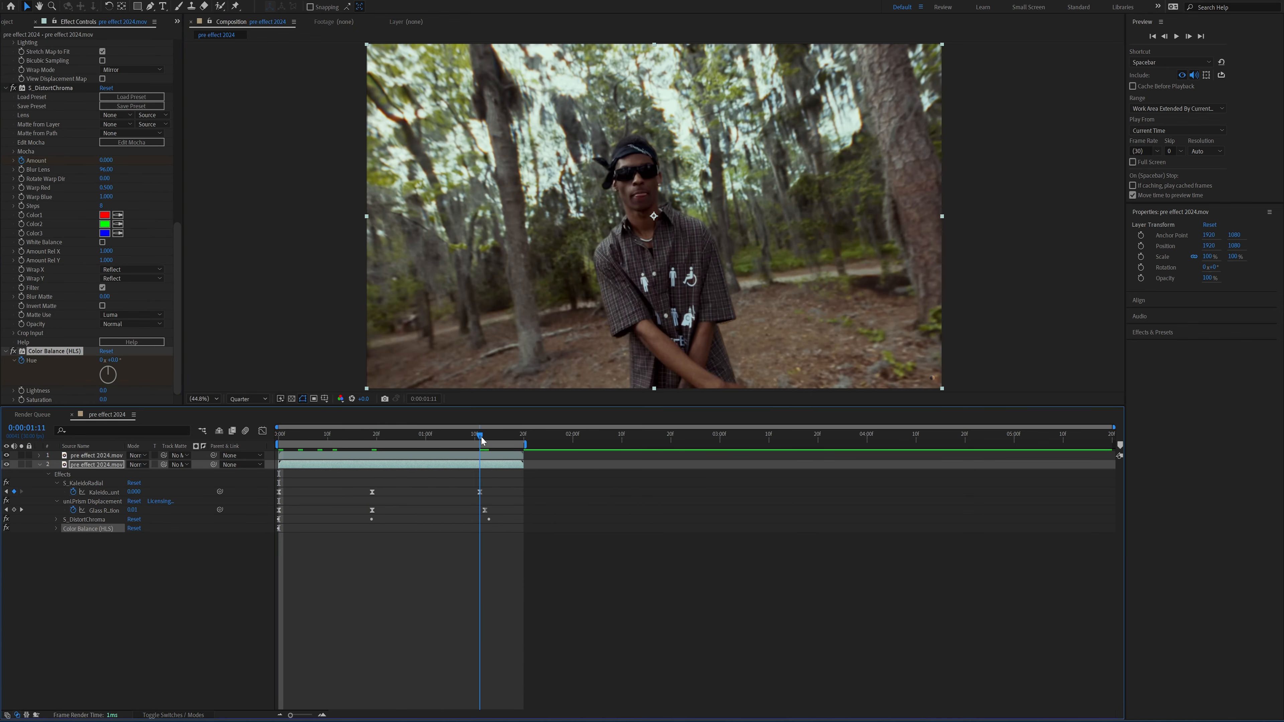
{"action": "left_click", "coordinate": [102, 361]}
{"action": "type", "text": "1"}
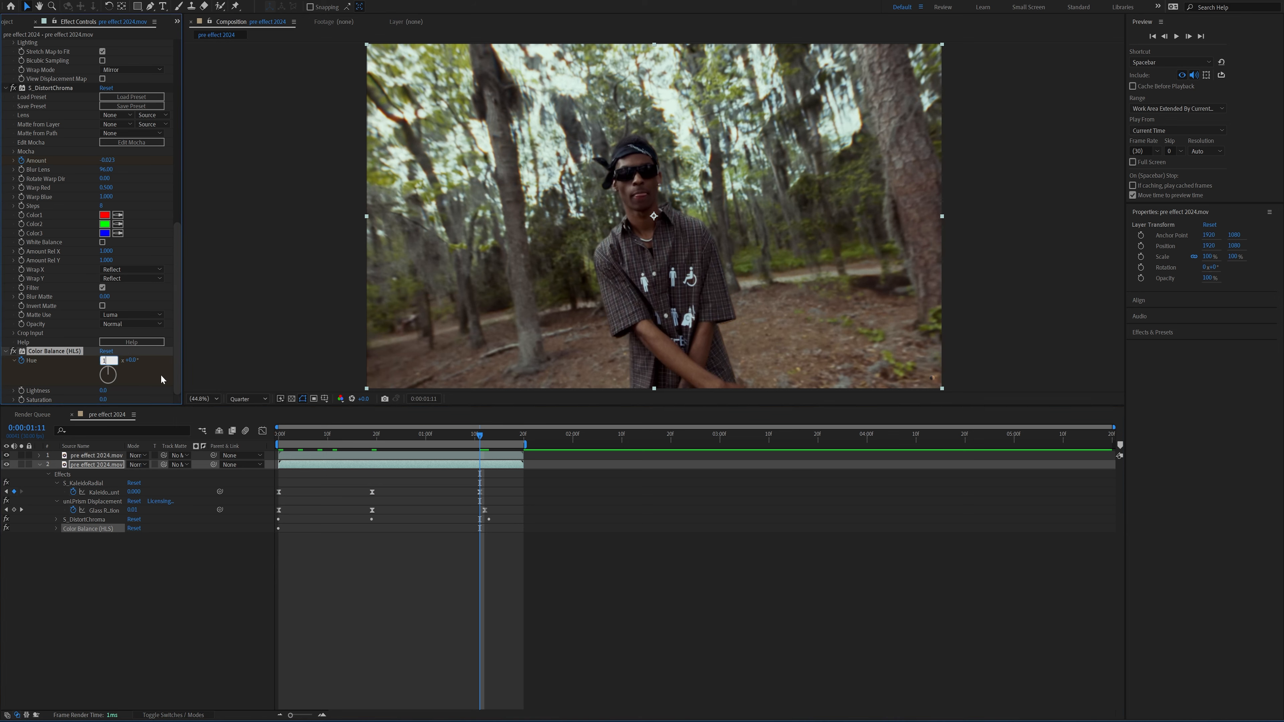
Apply S_Glow to the lower footage layer and keyframe its Brightness at about 5.24 at 0:00:00:19
{"action": "left_click", "coordinate": [372, 443]}
{"action": "key", "text": "ctrl+space"}
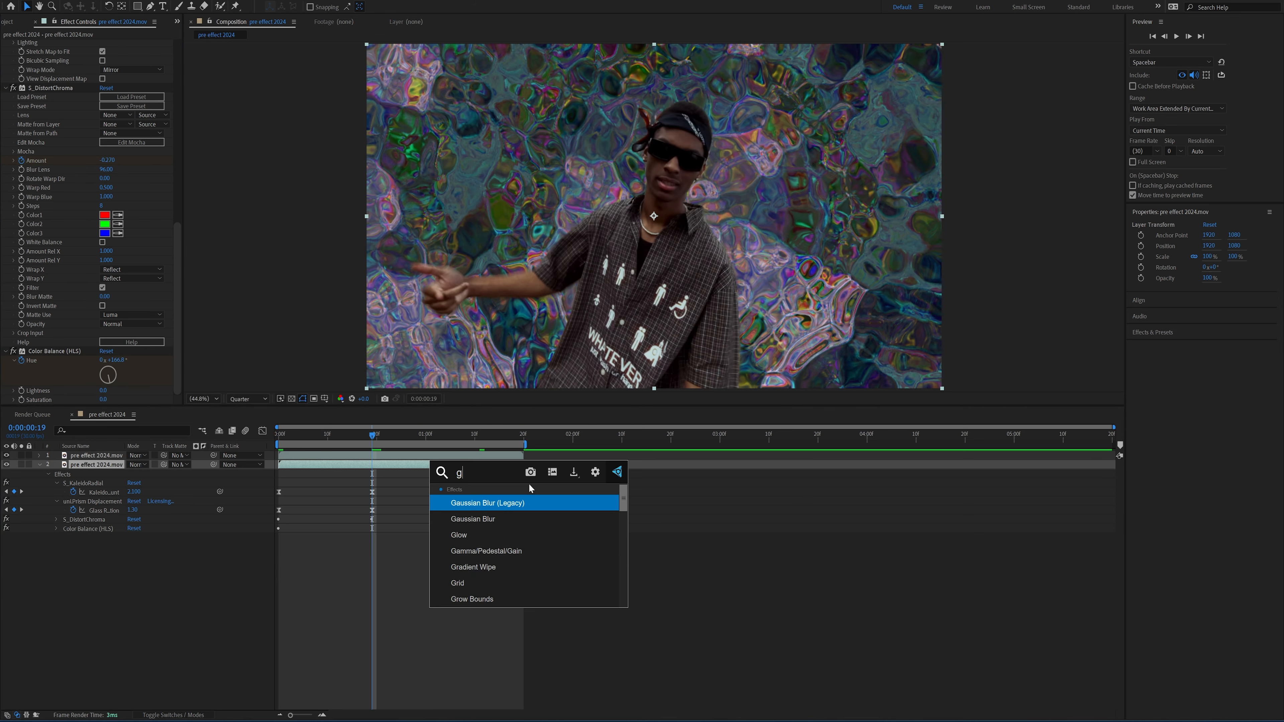
{"action": "type", "text": "glow"}
{"action": "key", "text": "Up"}
{"action": "key", "text": "Down"}
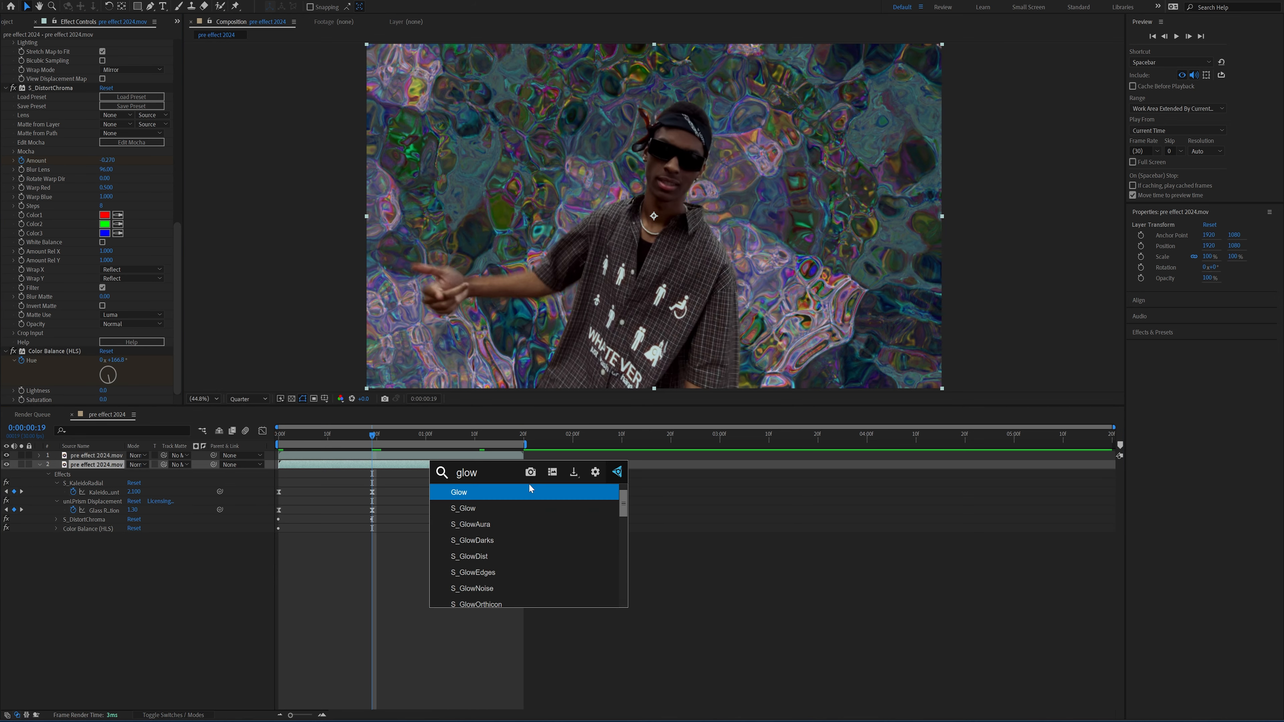
{"action": "key", "text": "Return"}
{"action": "left_click_drag", "start_coordinate": [106, 172], "coordinate": [163, 210]}
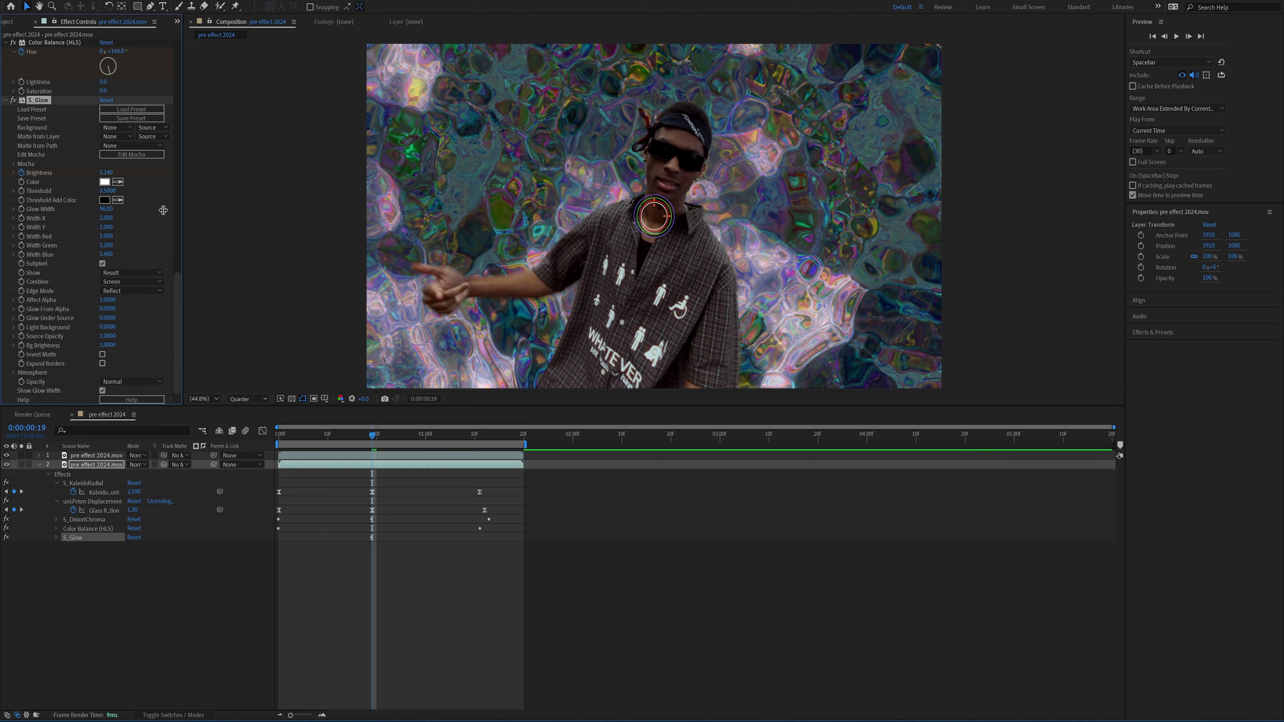
Set S_Glow's Brightness to 0 at 0:00:00:00 and 0:00:01:12, and preview the combined effects
{"action": "key", "text": "Home"}
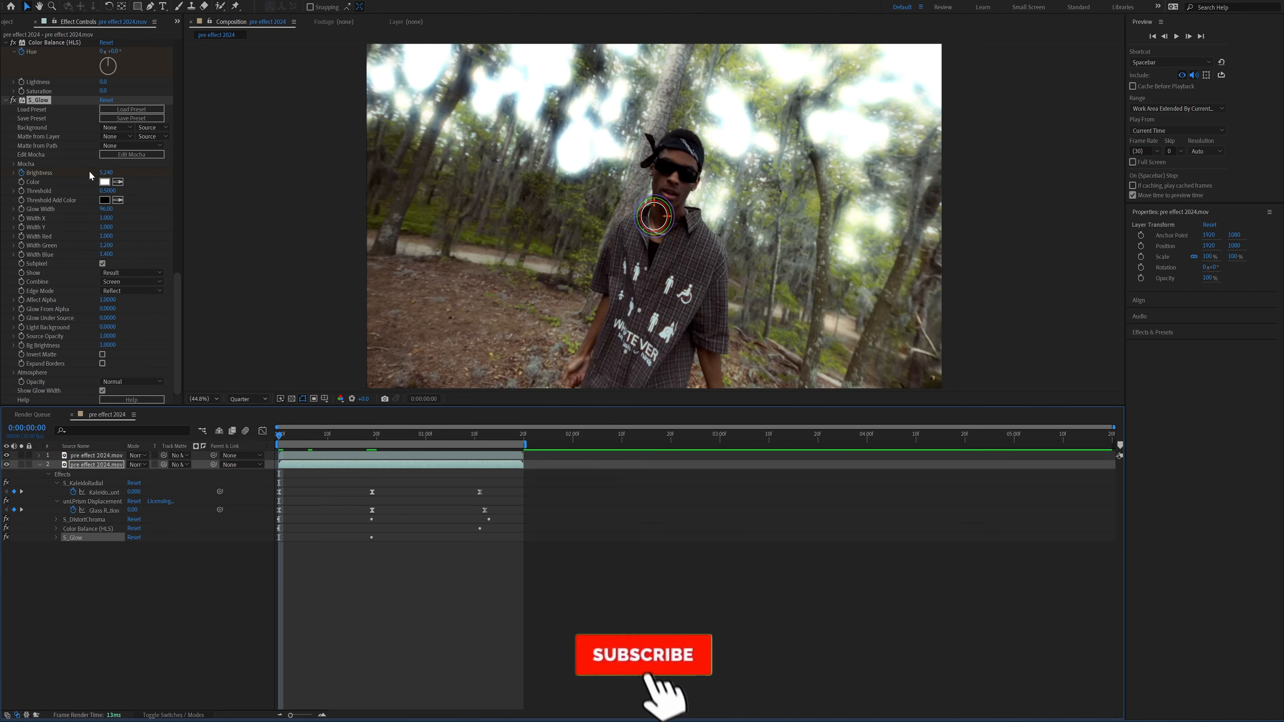
{"action": "left_click", "coordinate": [102, 170]}
{"action": "type", "text": "0"}
{"action": "left_click", "coordinate": [149, 193]}
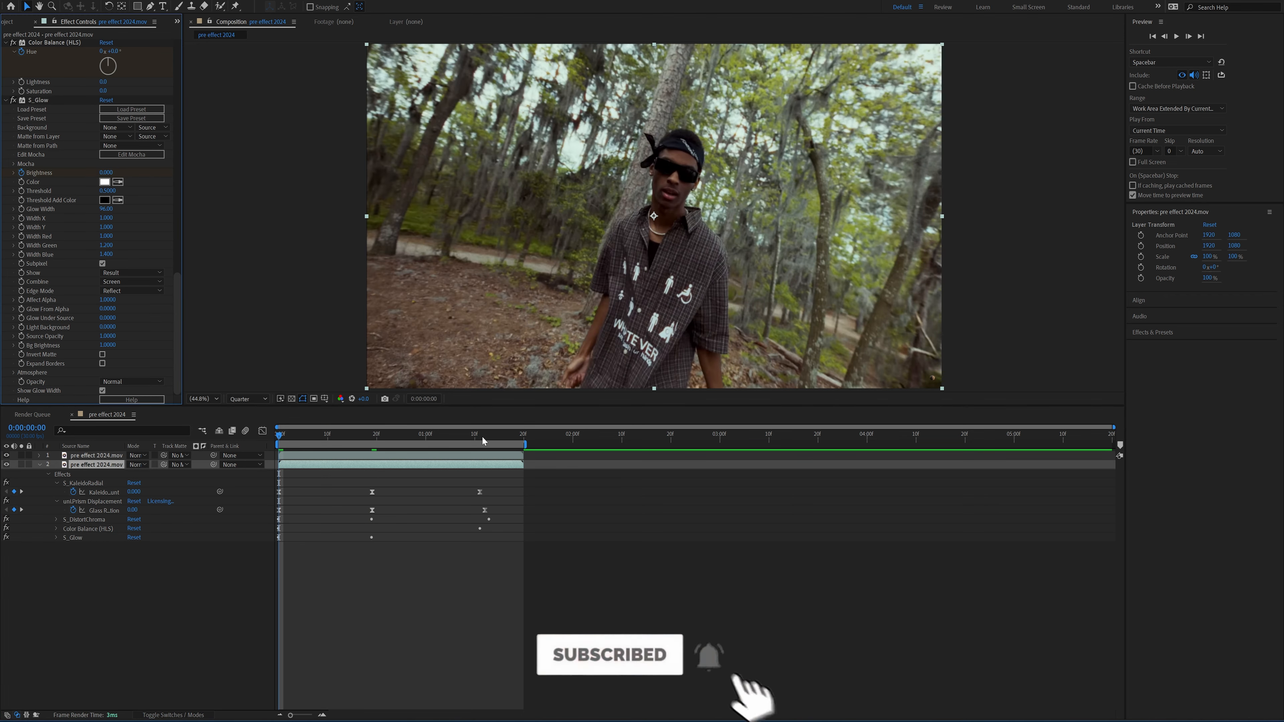
{"action": "left_click", "coordinate": [484, 438]}
{"action": "left_click", "coordinate": [106, 173]}
{"action": "type", "text": "0"}
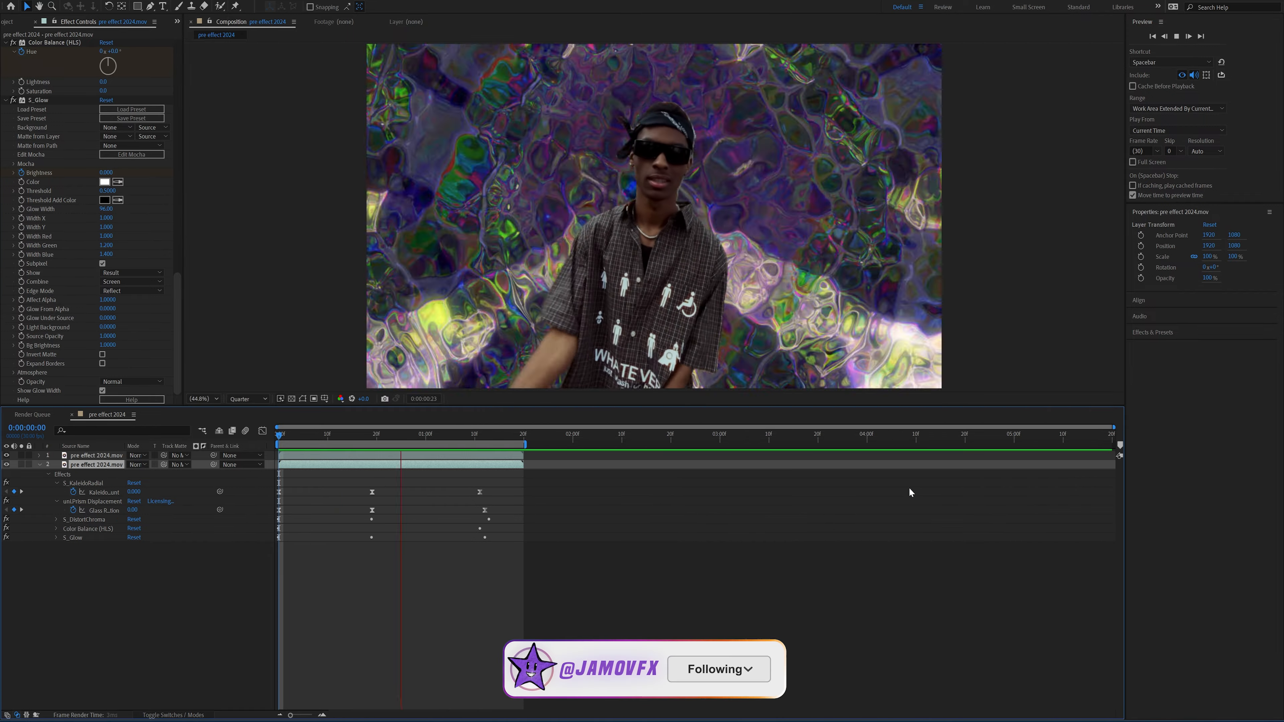
{"action": "key", "text": "space"}
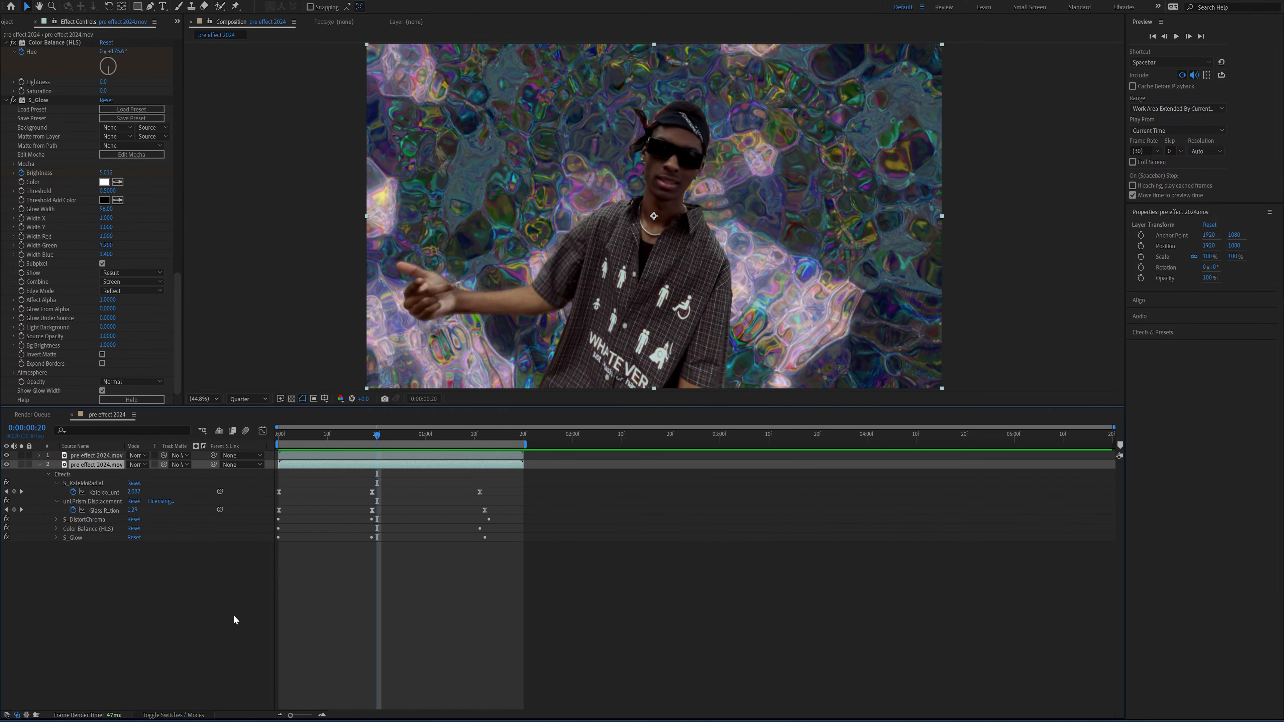
Create an adjustment layer above both footage layers and apply the RSMB motion blur effect to it
{"action": "right_click", "coordinate": [185, 621]}
{"action": "mouse_move", "coordinate": [221, 490]}
{"action": "left_click", "coordinate": [353, 568]}
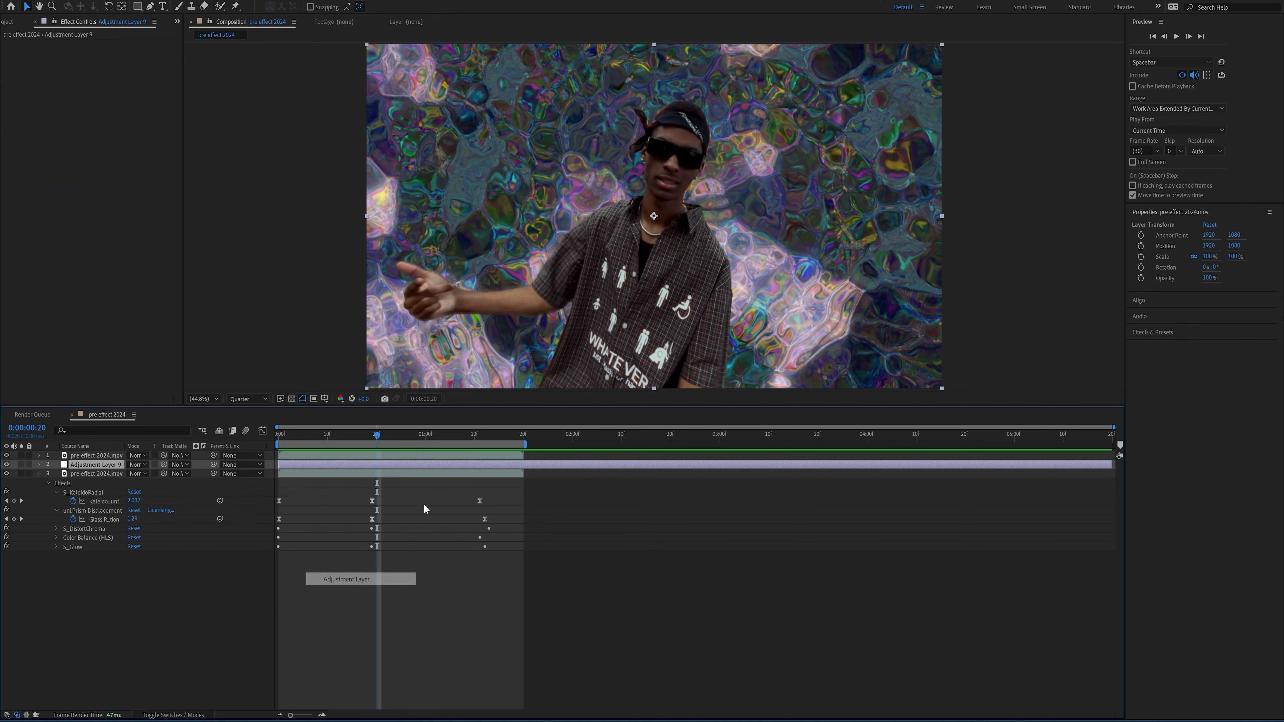
{"action": "left_click_drag", "start_coordinate": [101, 467], "coordinate": [104, 456]}
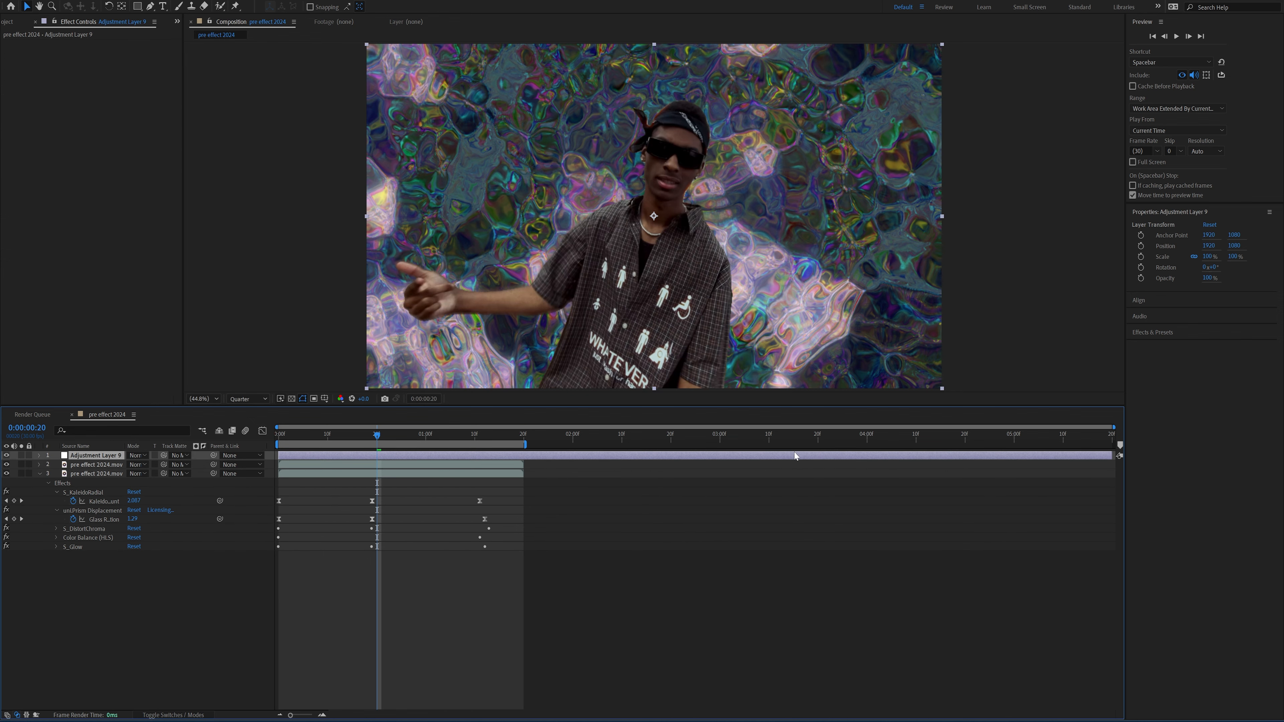
{"action": "key", "text": "ctrl+space"}
{"action": "type", "text": "rsmb"}
{"action": "key", "text": "Down"}
{"action": "key", "text": "Return"}
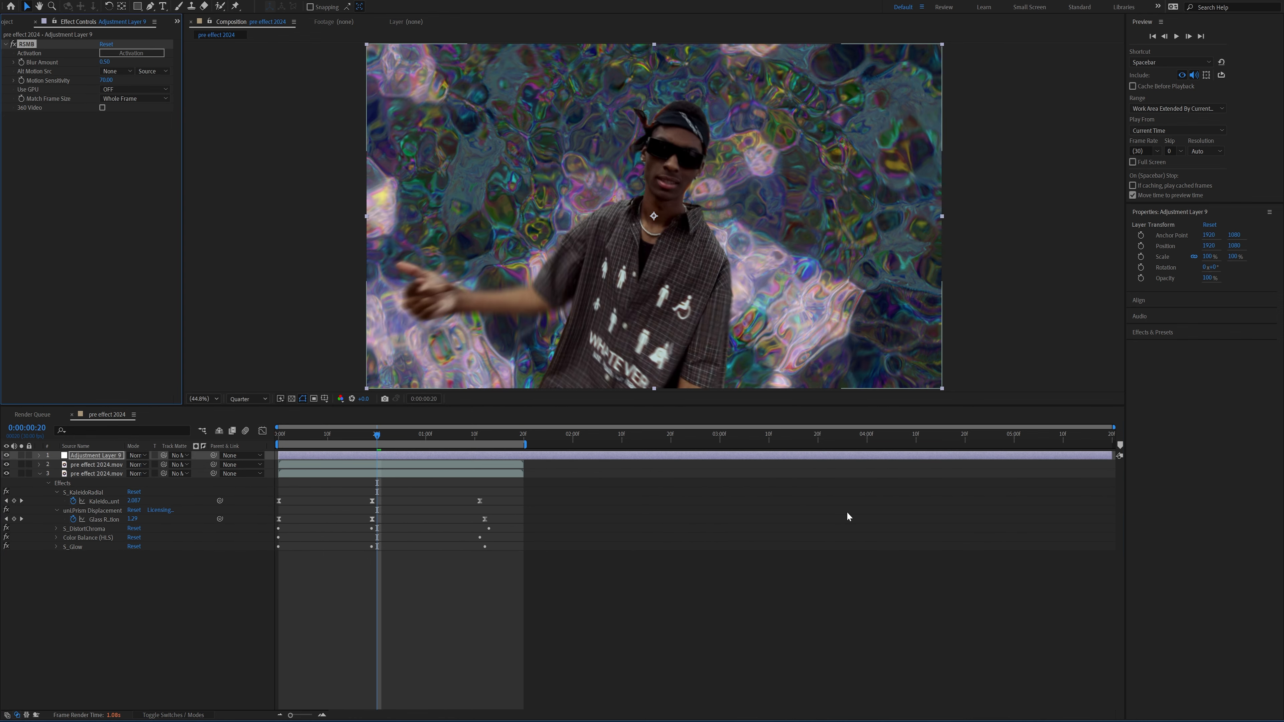
Add the composition to the Render Queue for export
{"action": "left_click", "coordinate": [9, 1]}
{"action": "mouse_move", "coordinate": [21, 178]}
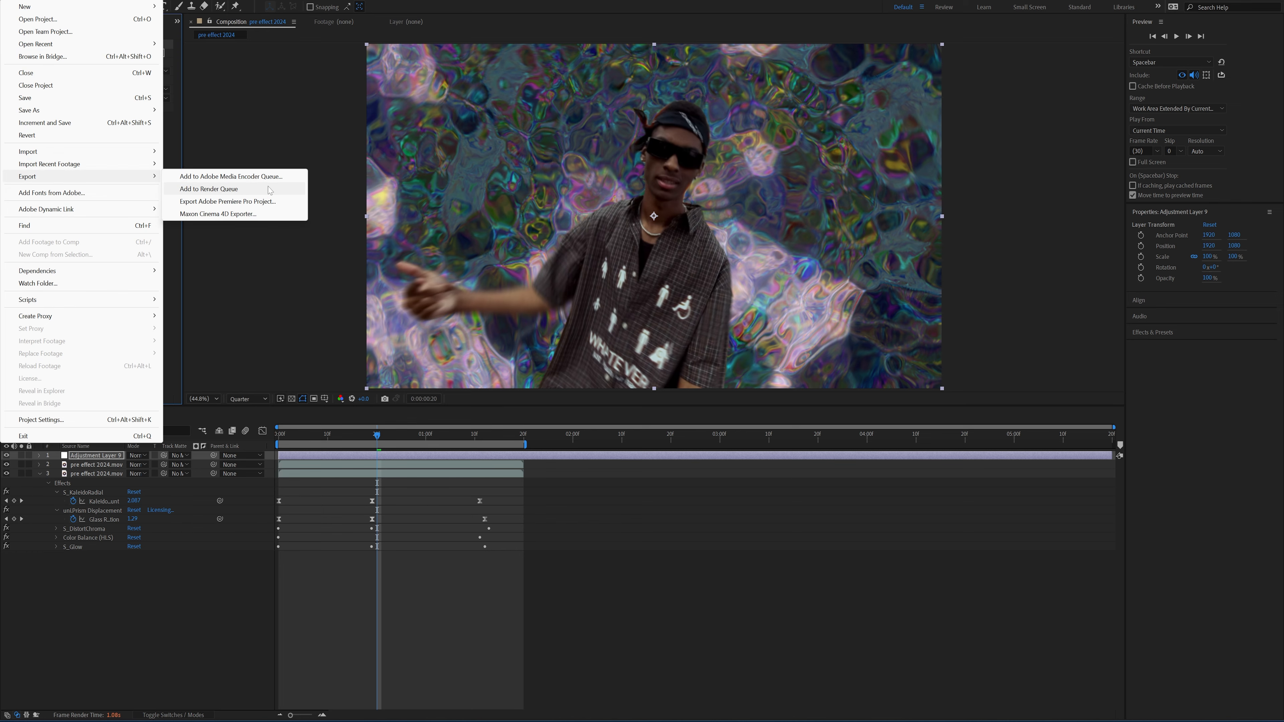
{"action": "left_click", "coordinate": [269, 190]}
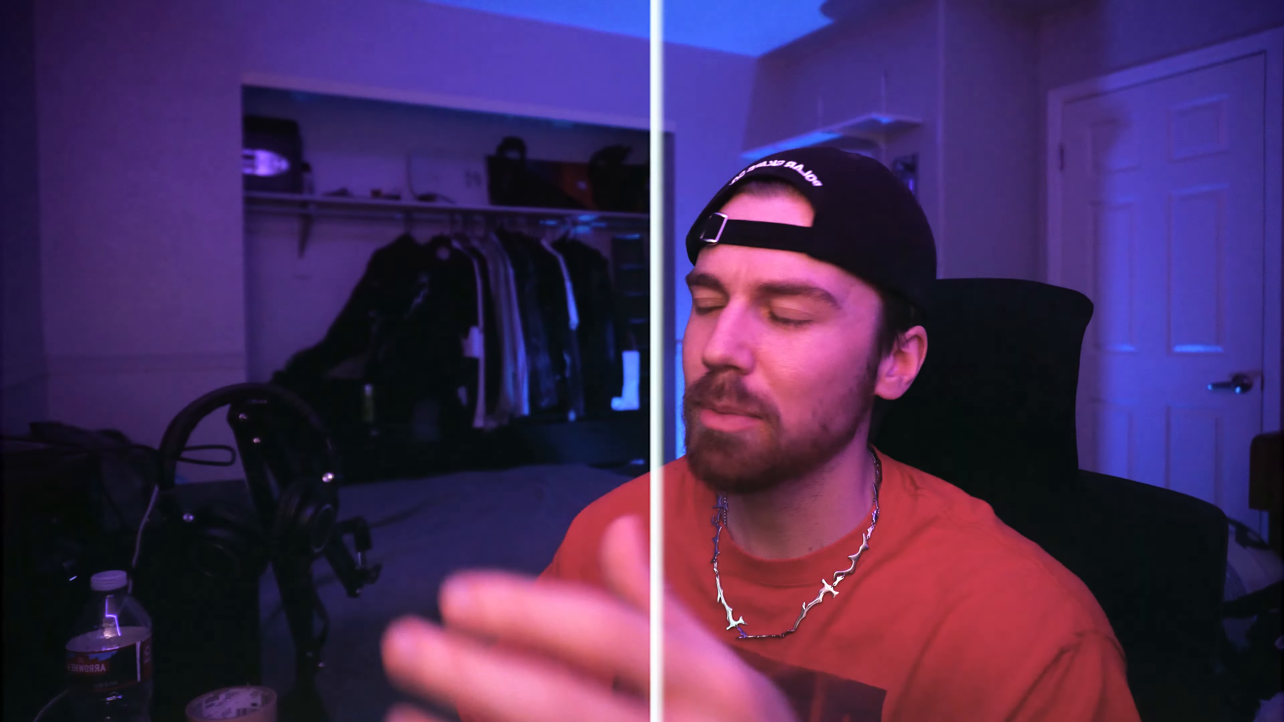